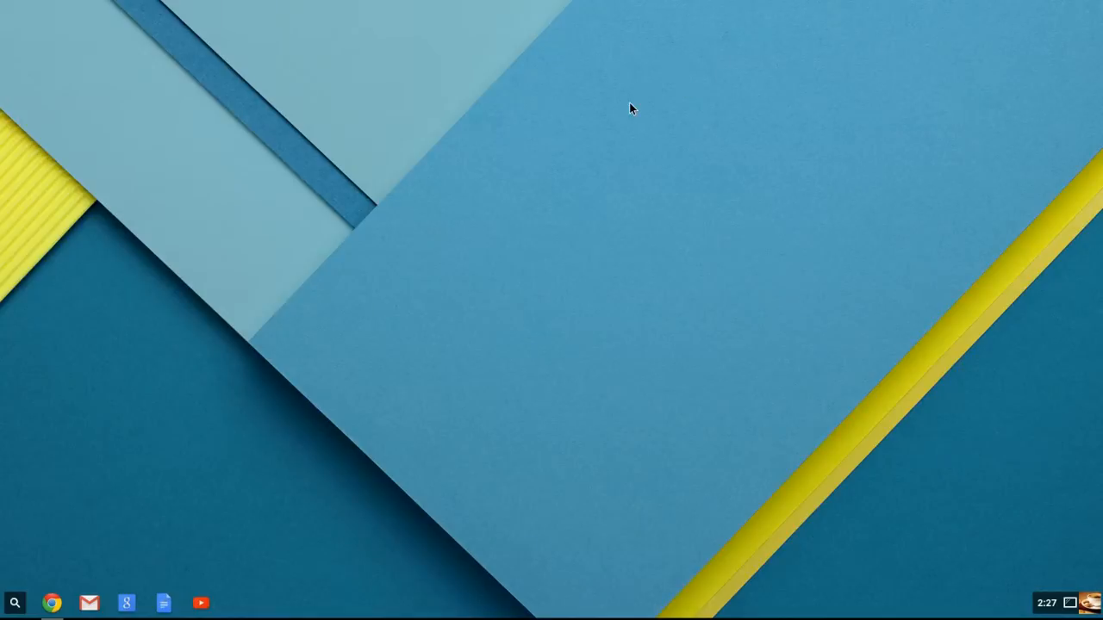
# Step: Open Google Drive from the full list of installed apps
pyautogui.click(15, 608)
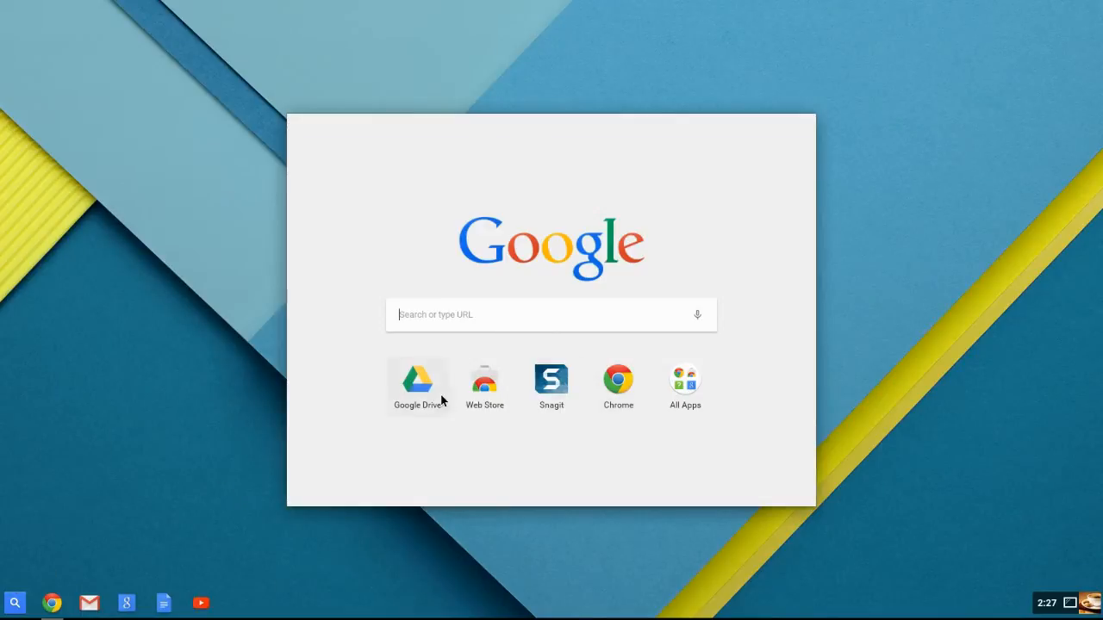
pyautogui.click(694, 395)
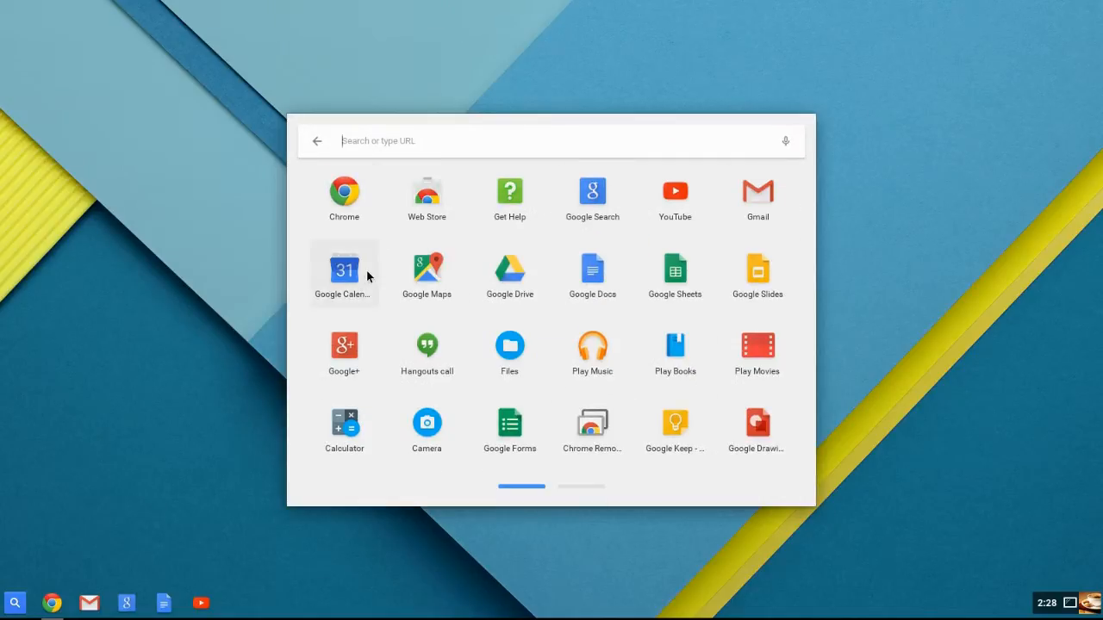
pyautogui.click(492, 275)
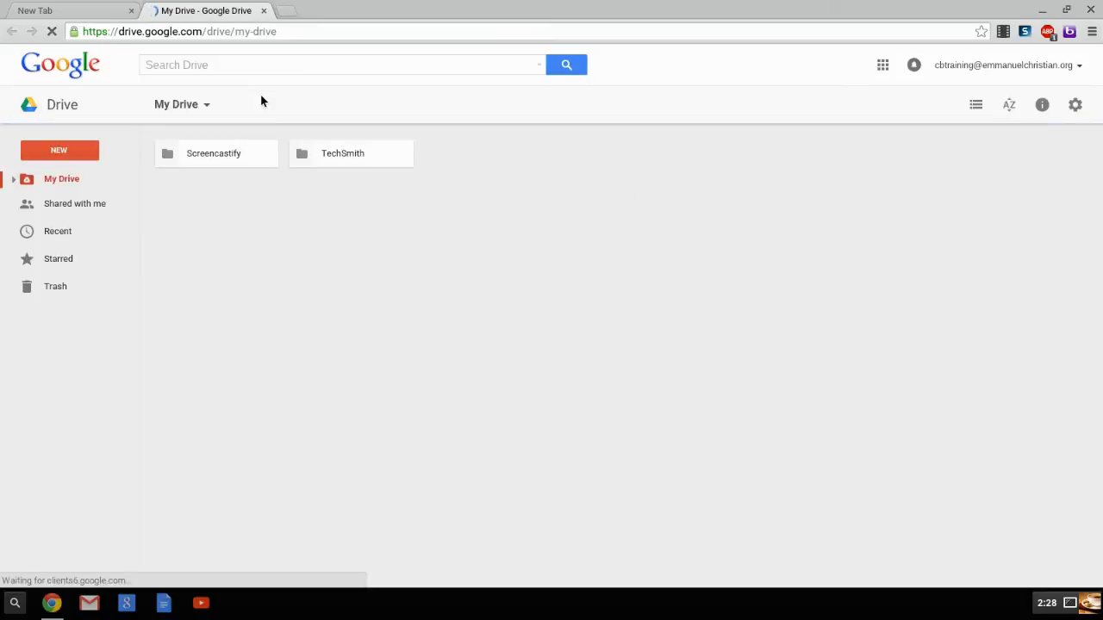
# Step: Review the My Drive folder tree and the files shared by others, and return to My Drive
pyautogui.click(13, 180)
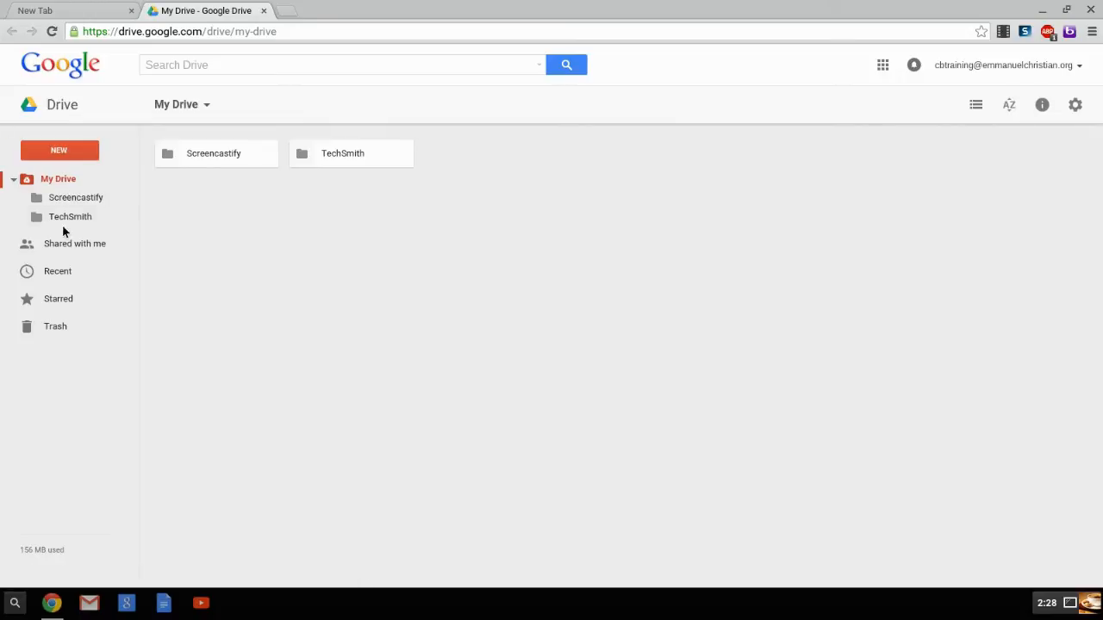
pyautogui.click(14, 180)
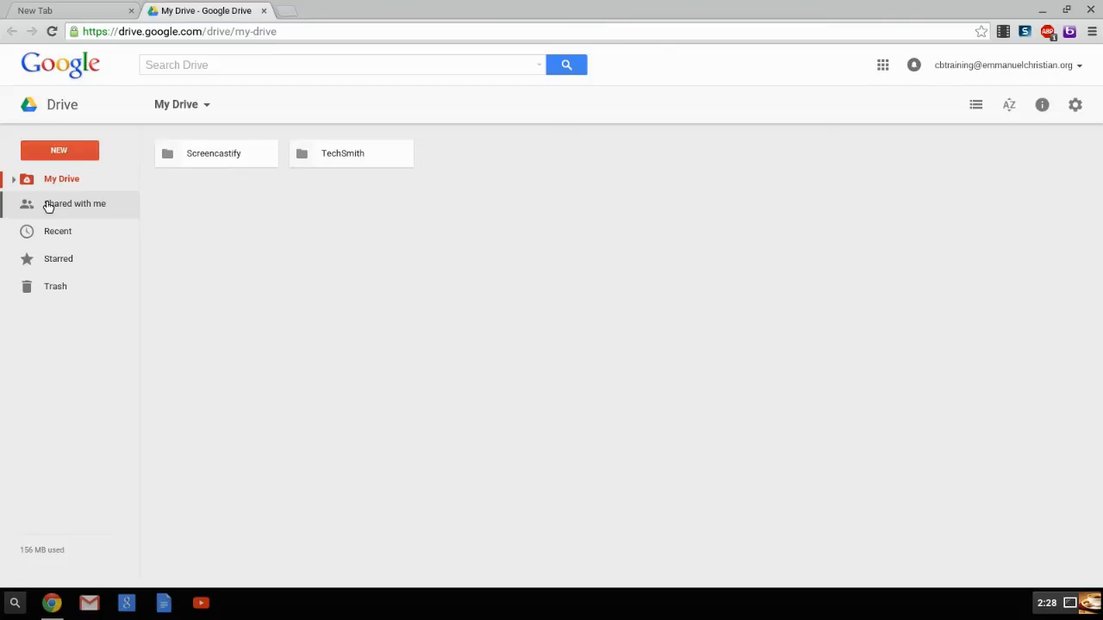
pyautogui.click(48, 205)
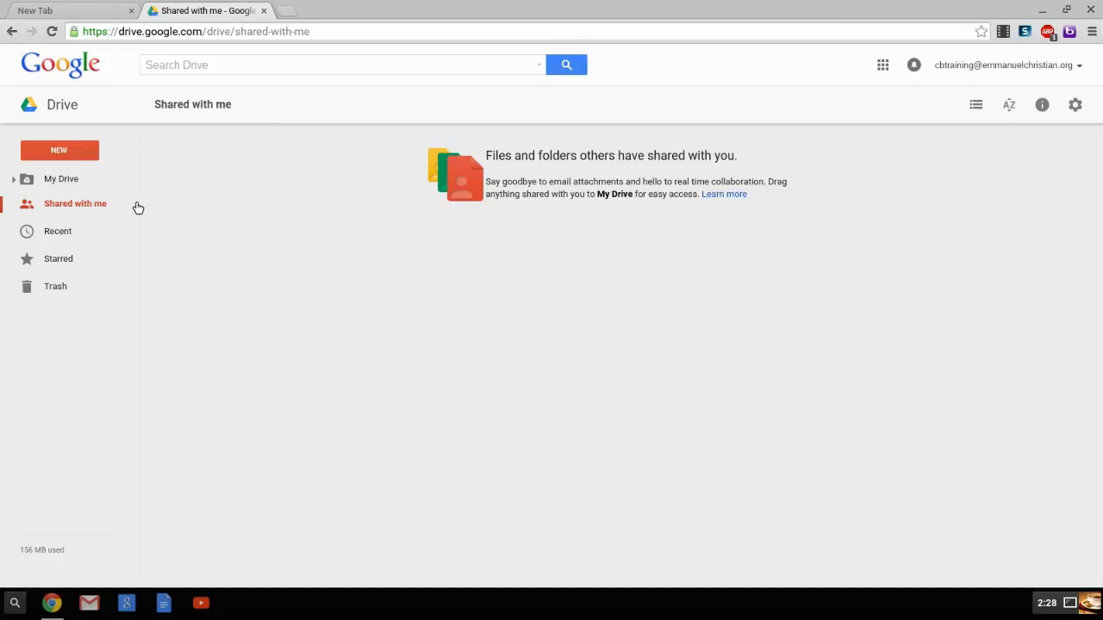
pyautogui.click(60, 183)
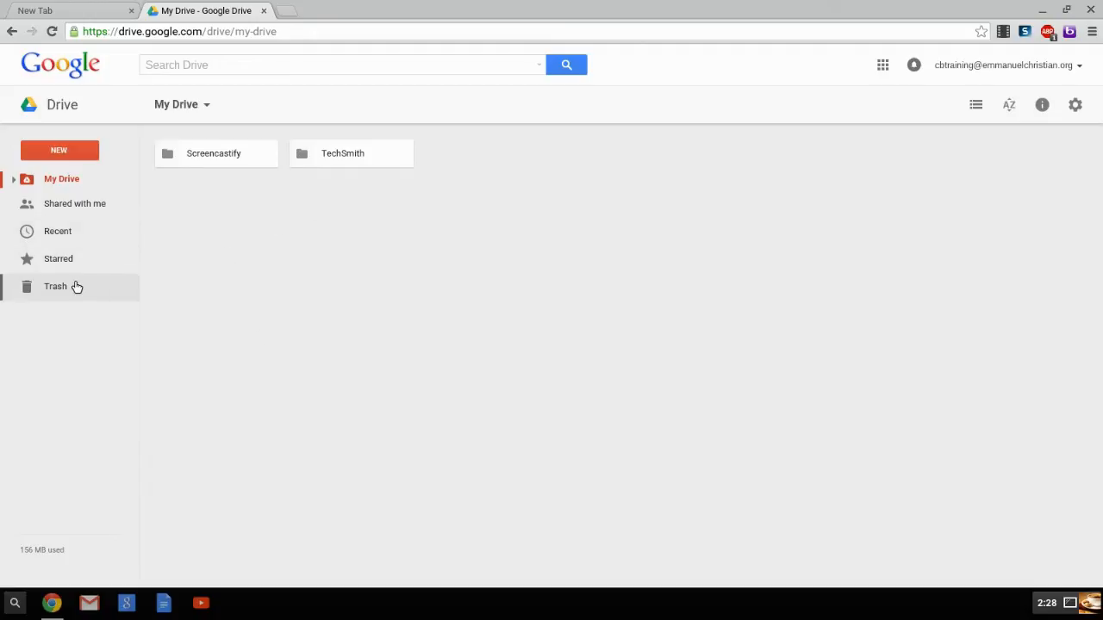
# Step: Open the TechSmith folder in My Drive
pyautogui.click(185, 155)
pyautogui.click(318, 163)
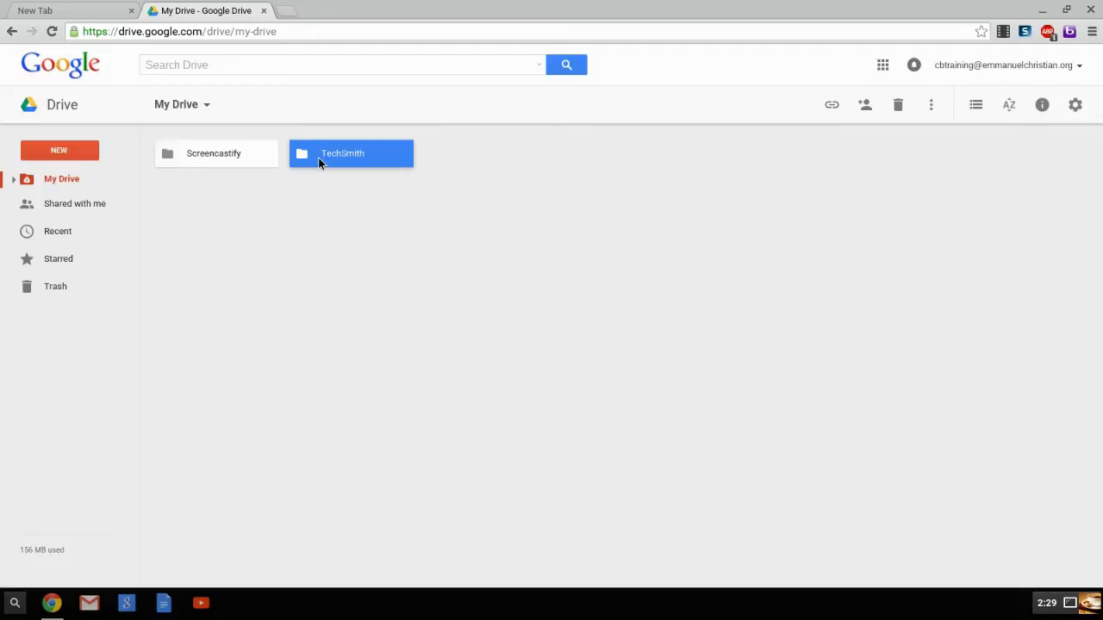
pyautogui.doubleClick(318, 163)
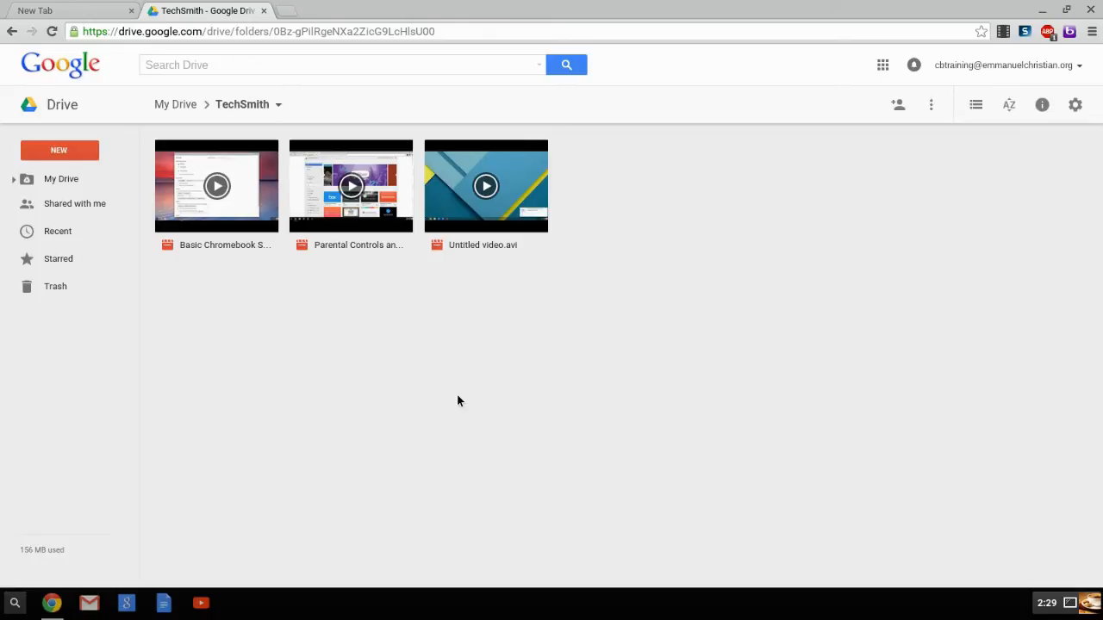
# Step: Look over the actions available for Untitled video.avi and dismiss them without choosing one
pyautogui.click(475, 250)
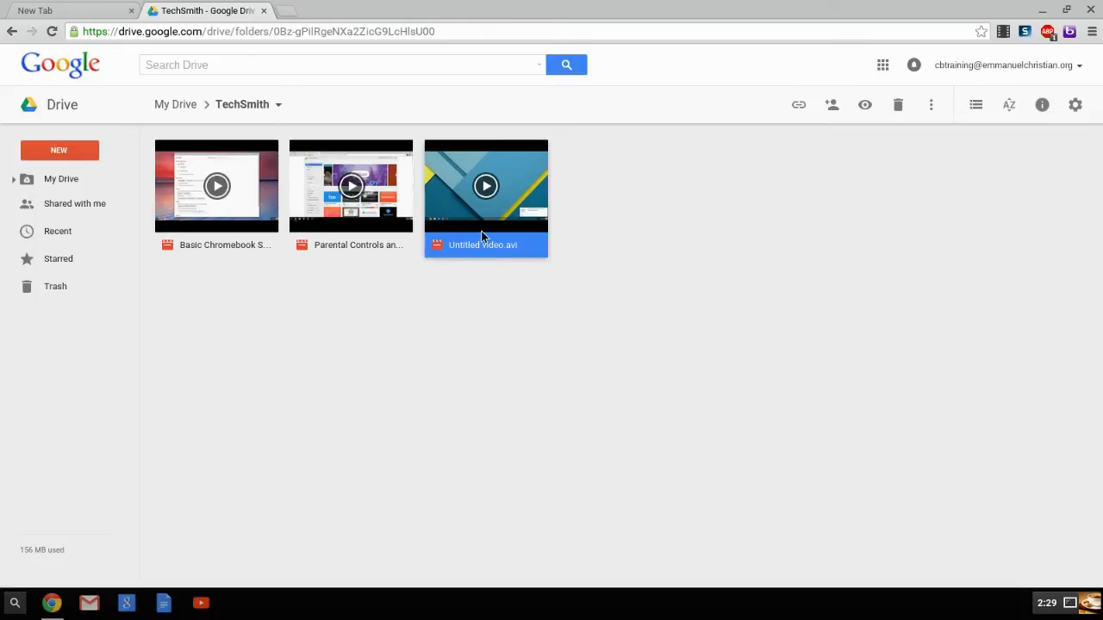
pyautogui.doubleClick(482, 233)
pyautogui.rightClick(481, 234)
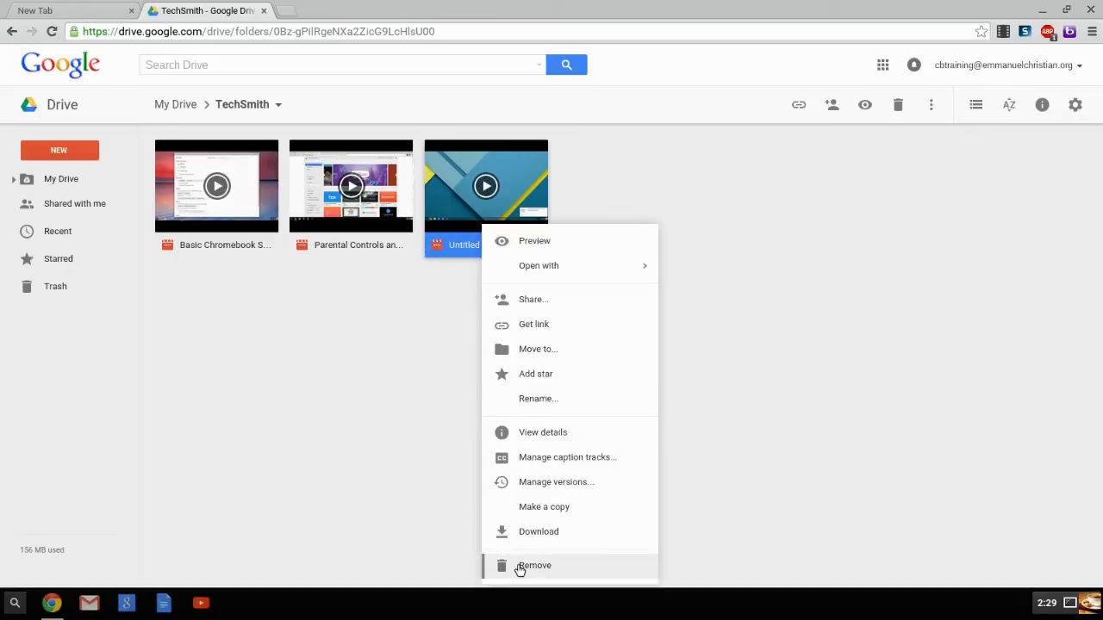
pyautogui.click(902, 129)
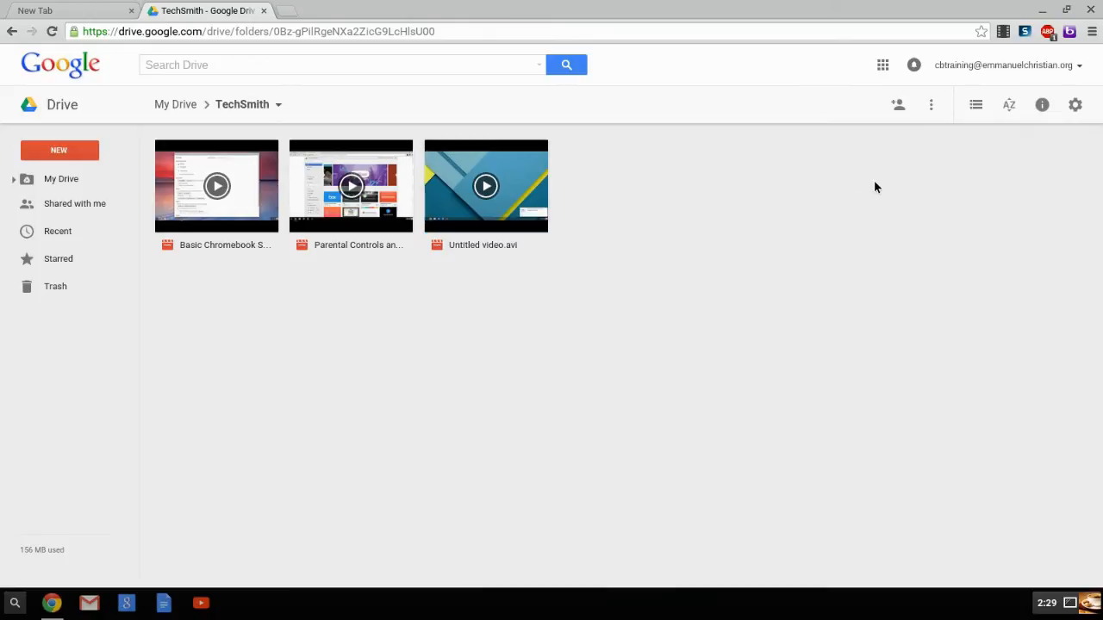
# Step: Remove Untitled video.avi from the TechSmith folder and undo the removal
pyautogui.click(529, 211)
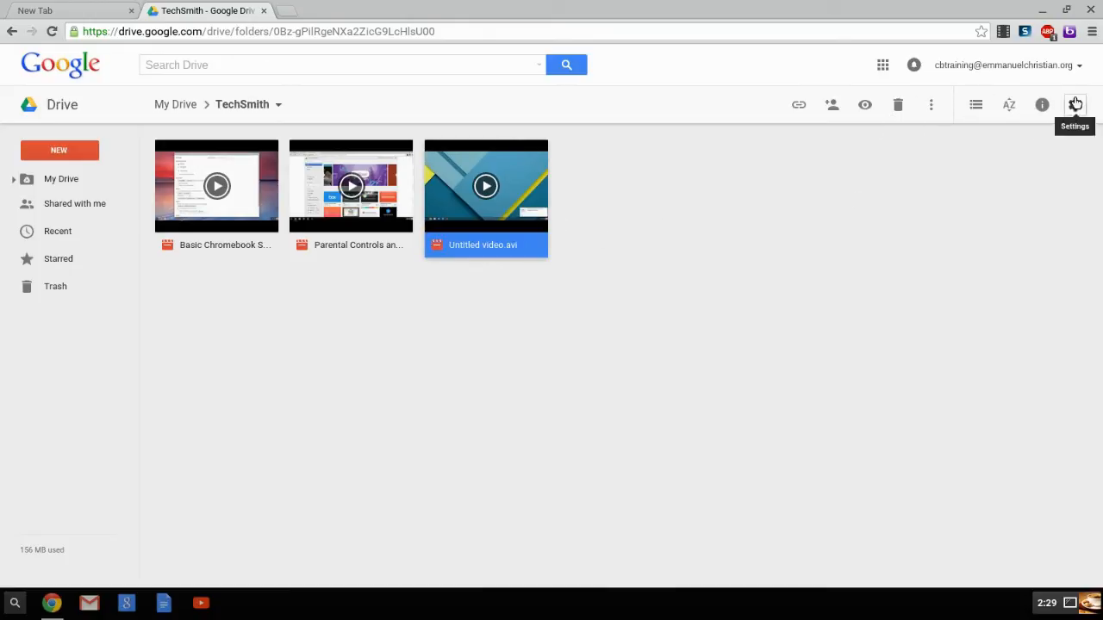
pyautogui.click(930, 105)
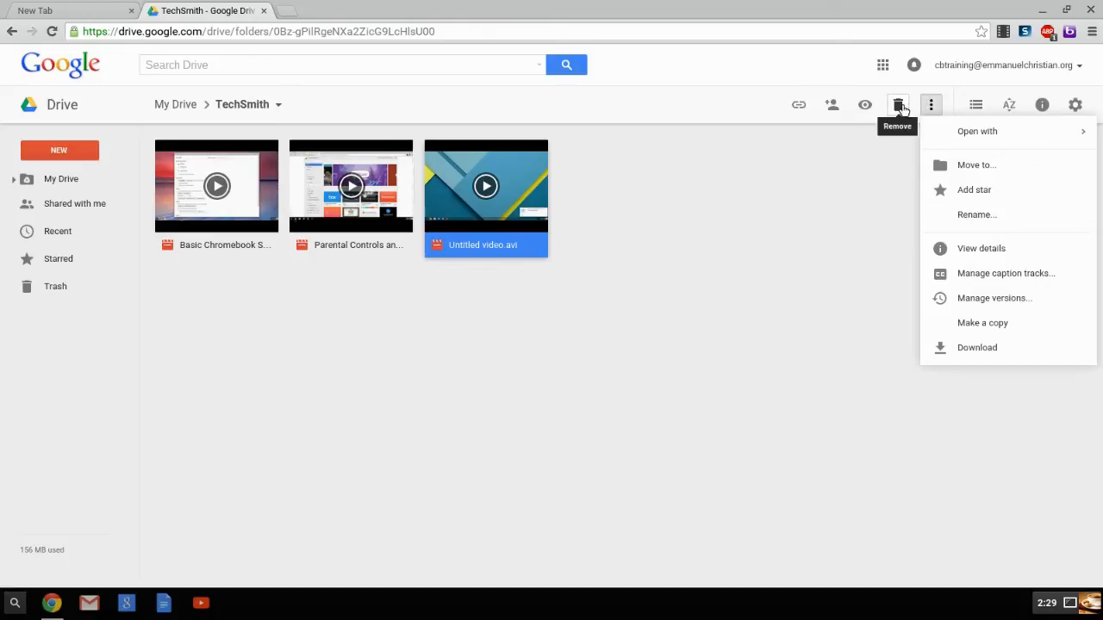
pyautogui.click(898, 106)
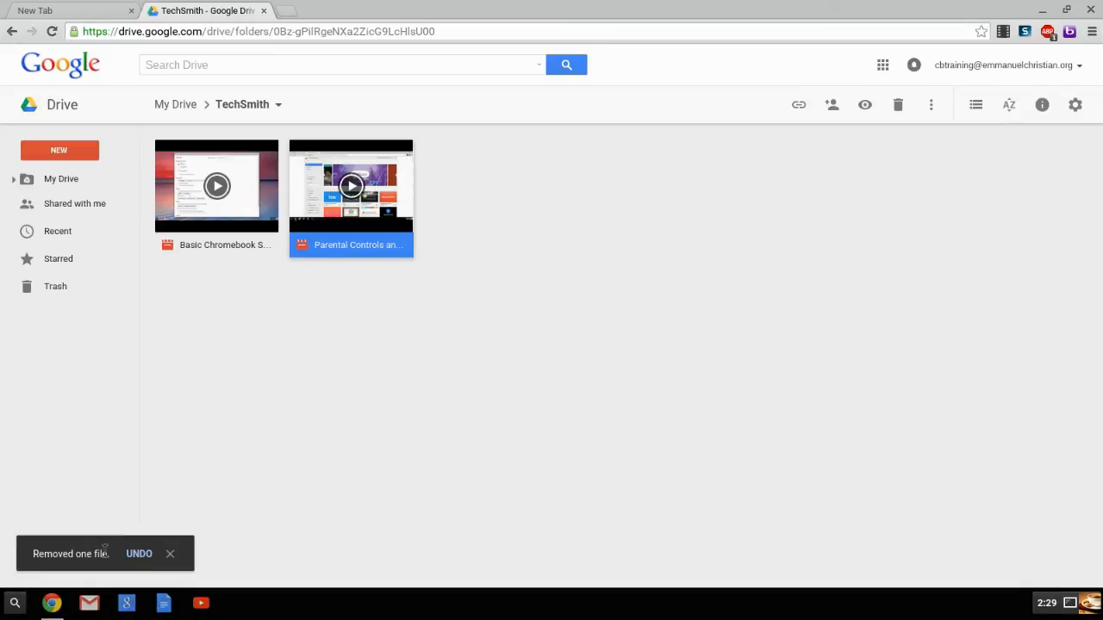
pyautogui.click(139, 554)
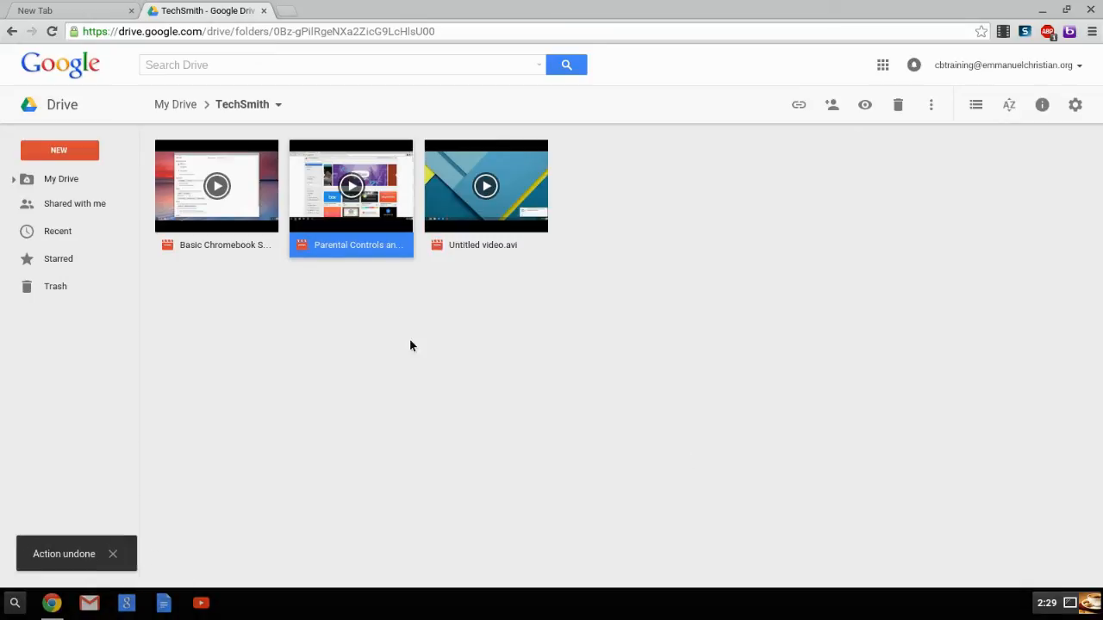
# Step: Remove Untitled video.avi from the TechSmith folder and open the Trash
pyautogui.click(528, 219)
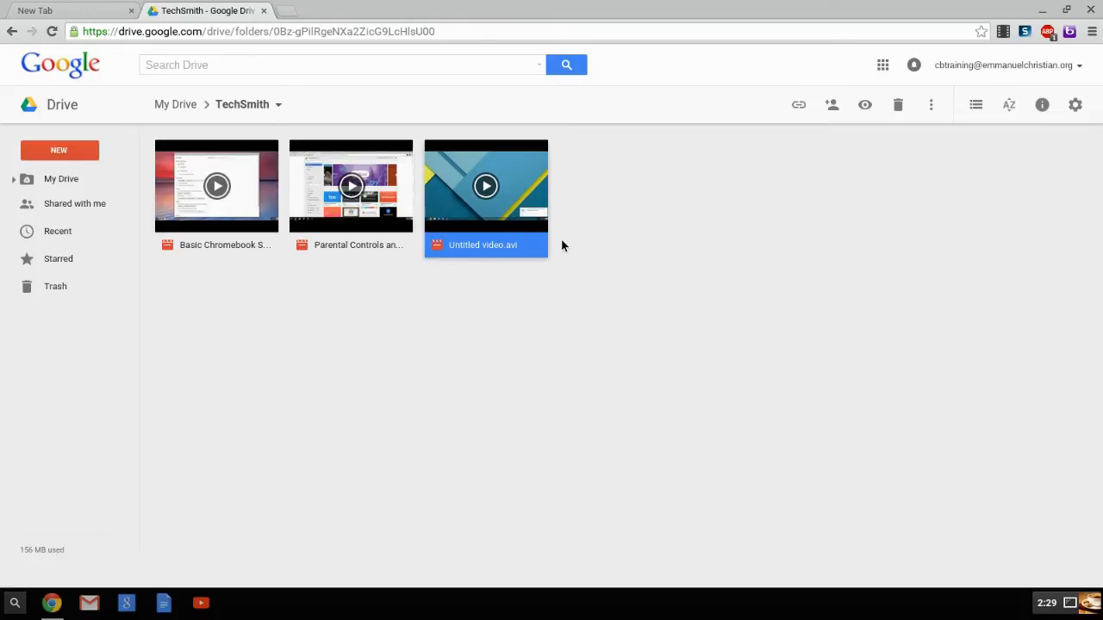
pyautogui.click(898, 104)
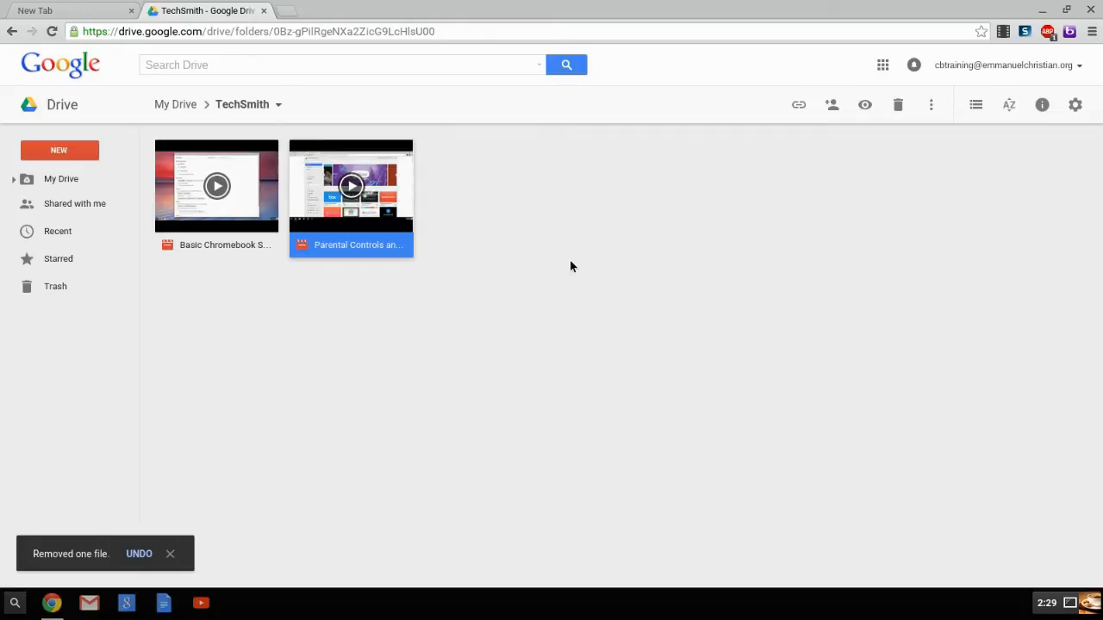
pyautogui.click(55, 291)
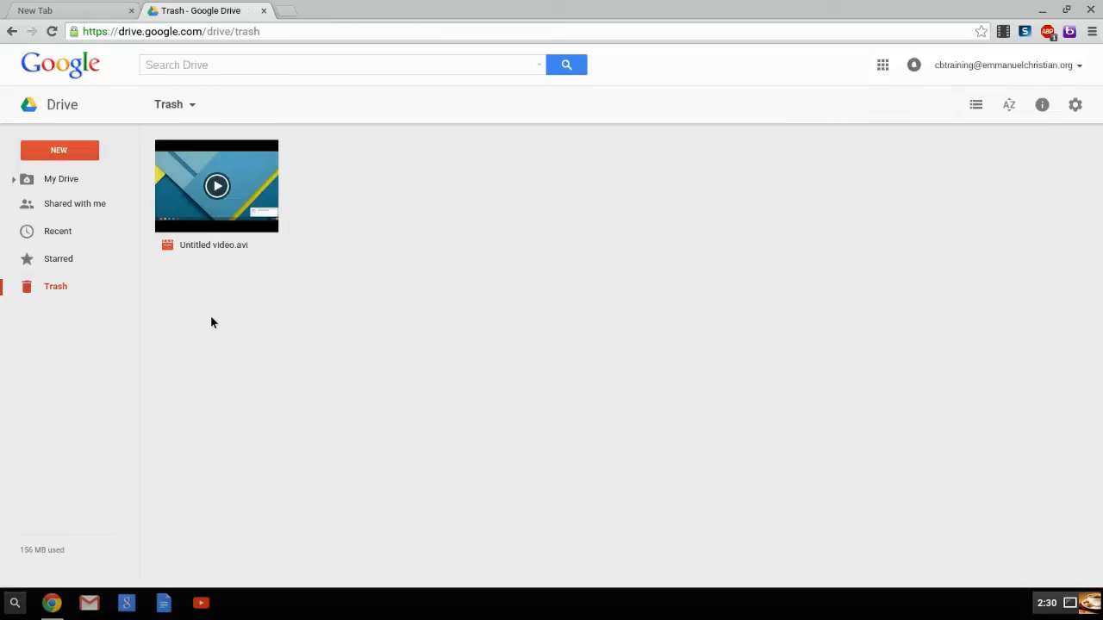
# Step: Empty the Trash to permanently delete all the files in it
pyautogui.click(233, 239)
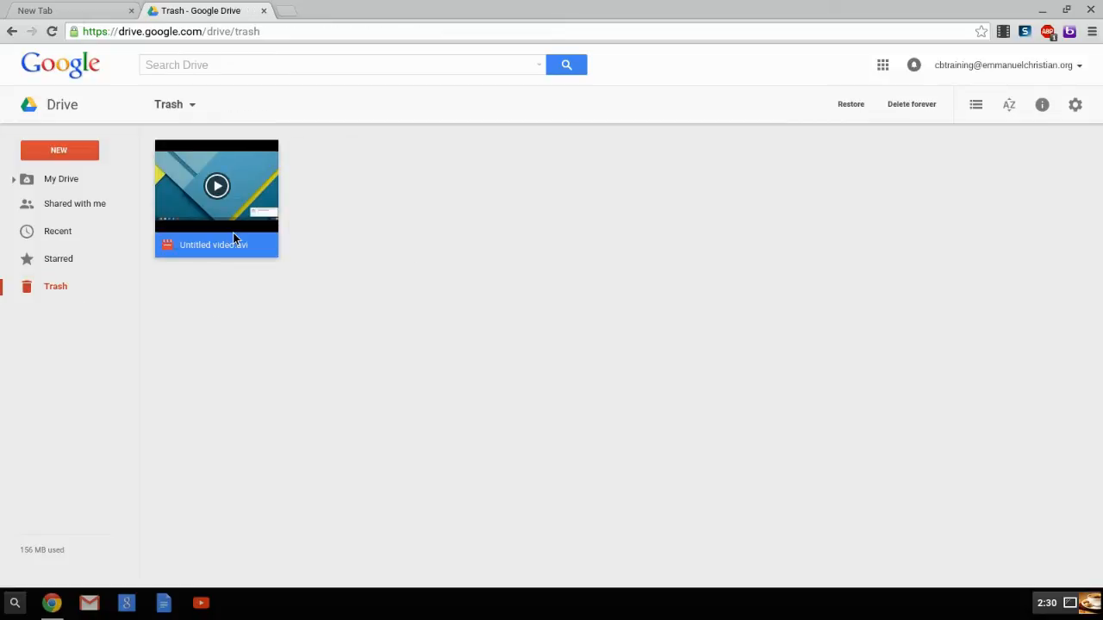
pyautogui.click(178, 102)
pyautogui.click(177, 103)
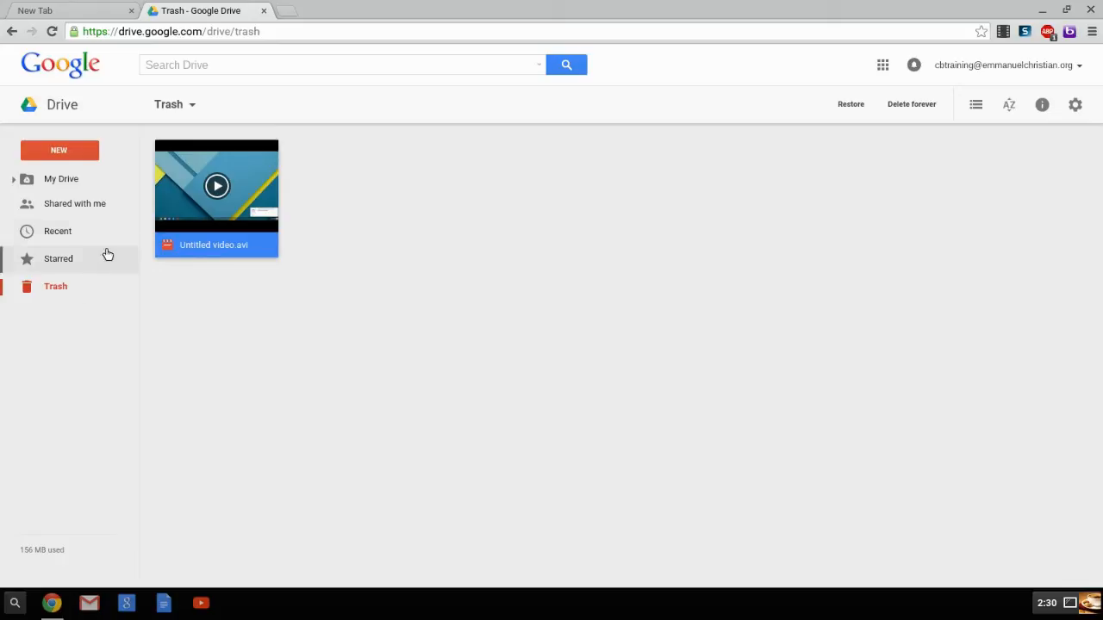
pyautogui.click(175, 104)
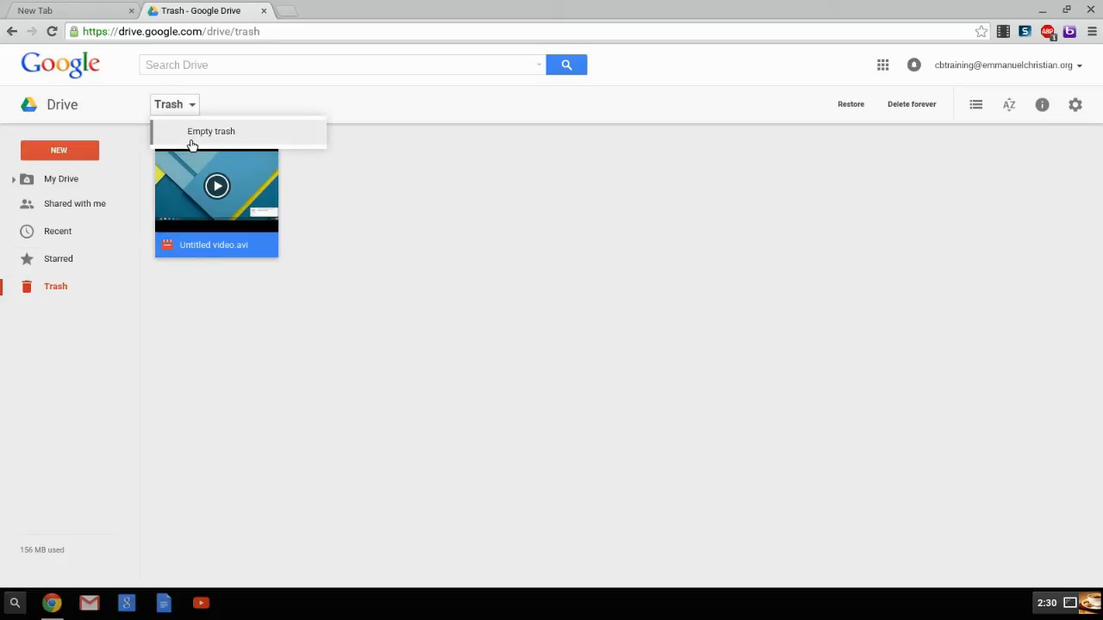
pyautogui.click(191, 141)
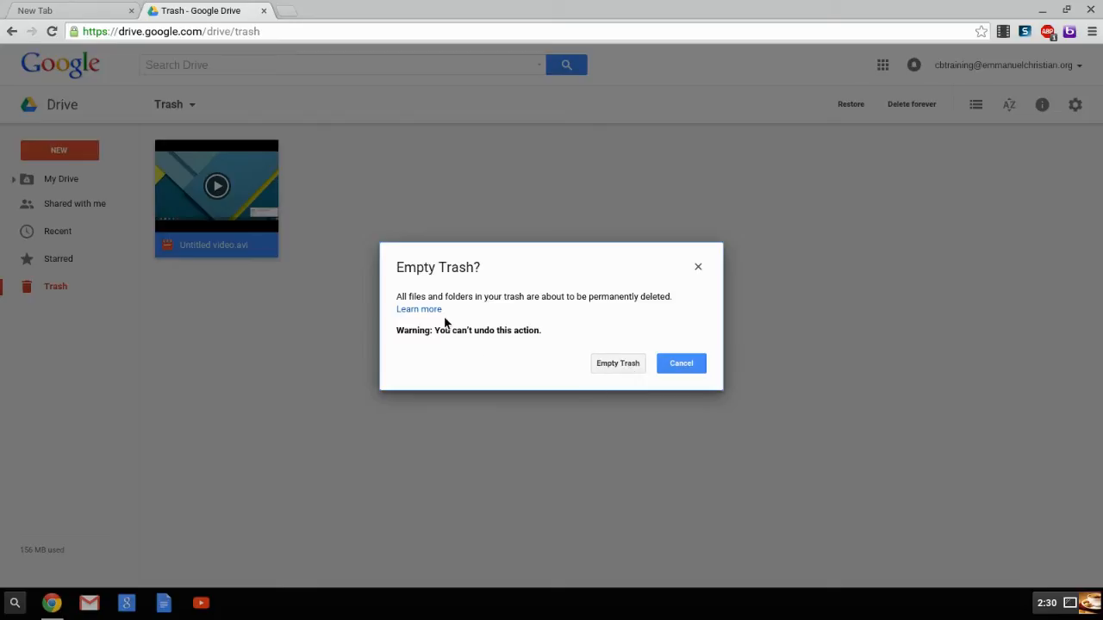
pyautogui.click(625, 364)
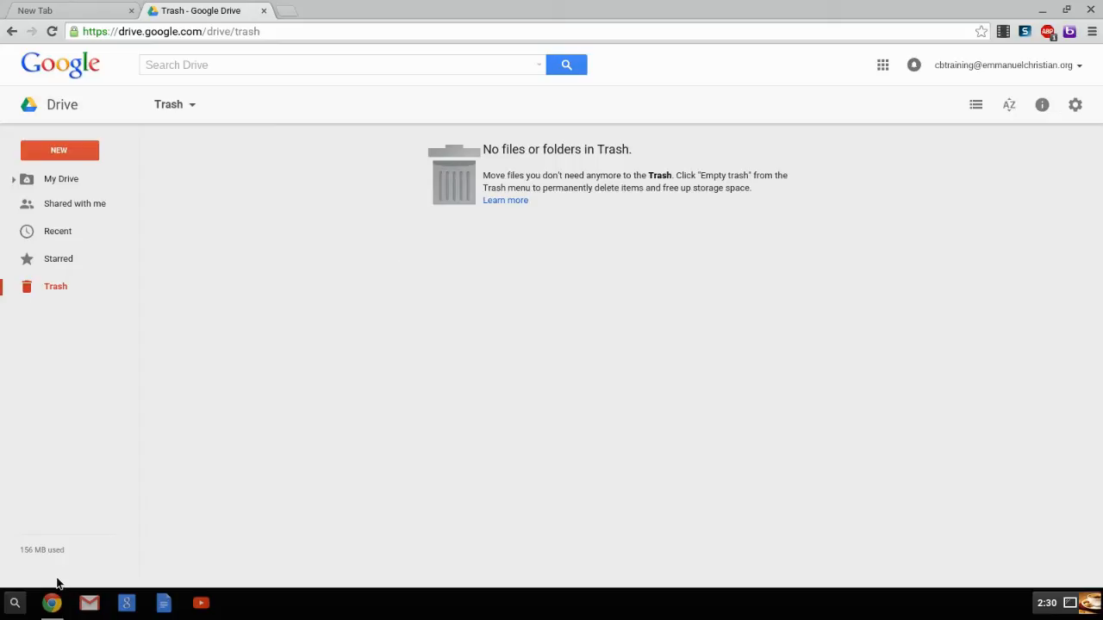
# Step: Check the storage usage breakdown by service and return to My Drive
pyautogui.moveTo(67, 550)
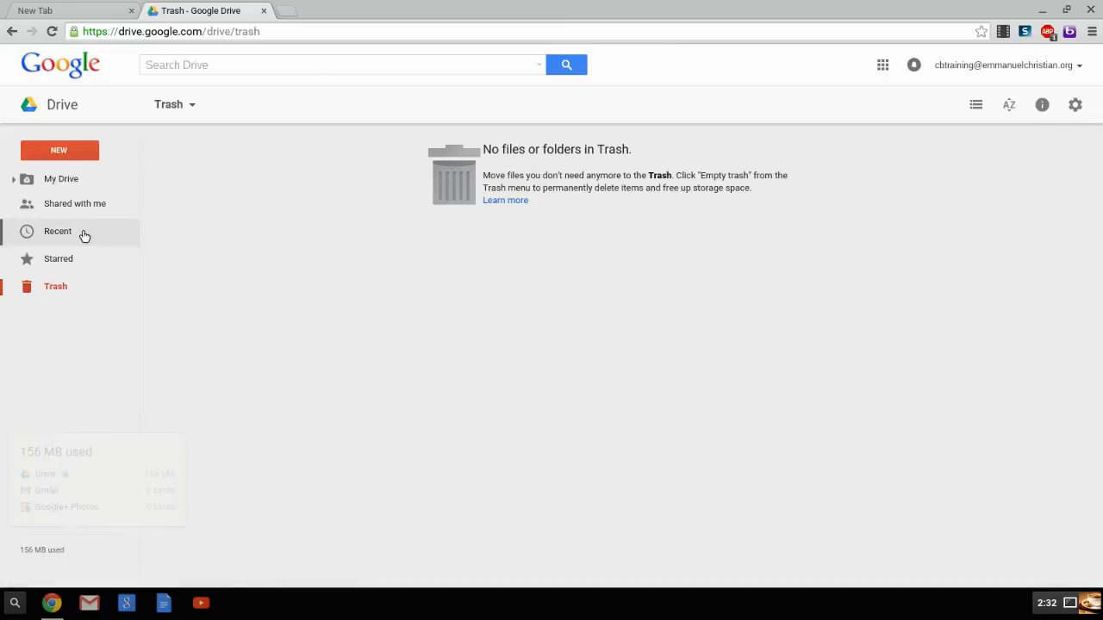
pyautogui.click(57, 179)
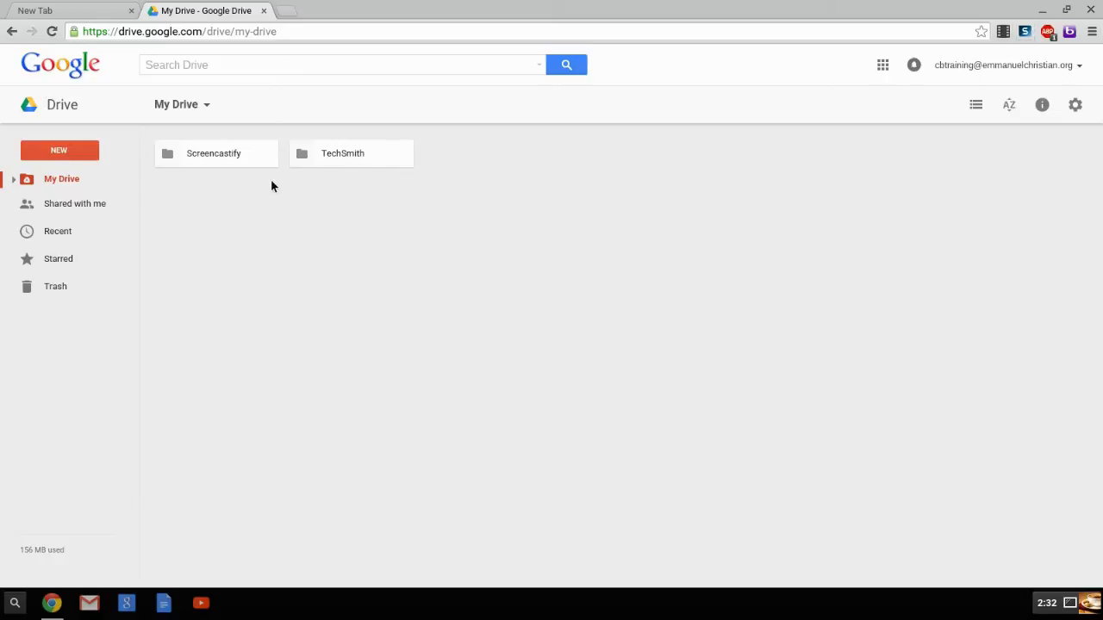
# Step: Create a new folder named Images in My Drive and clear the selection
pyautogui.click(71, 150)
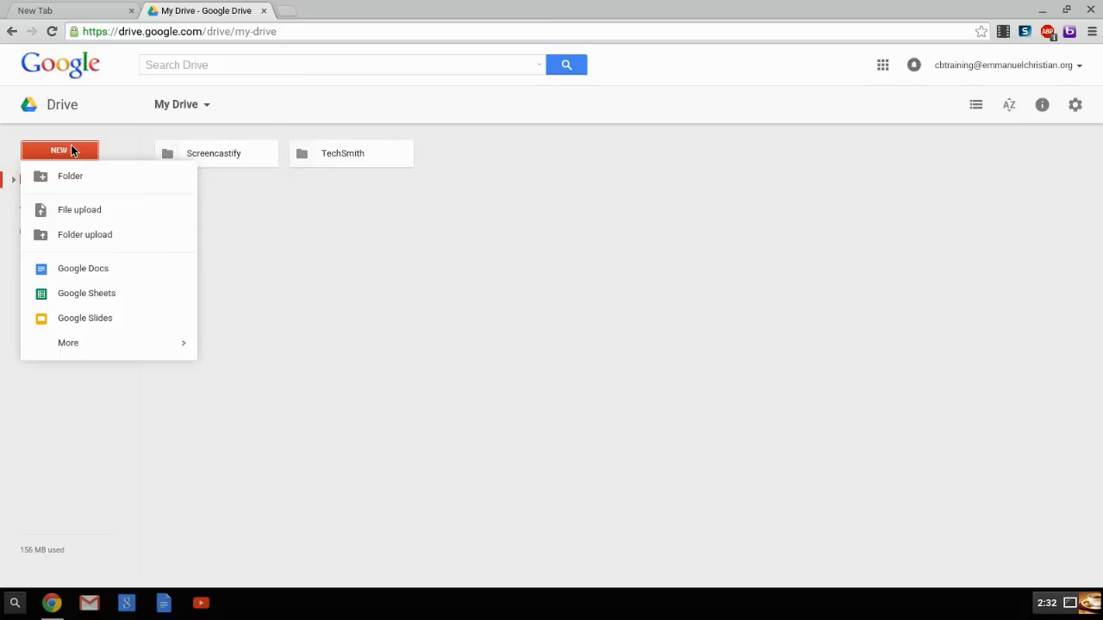
pyautogui.moveTo(61, 341)
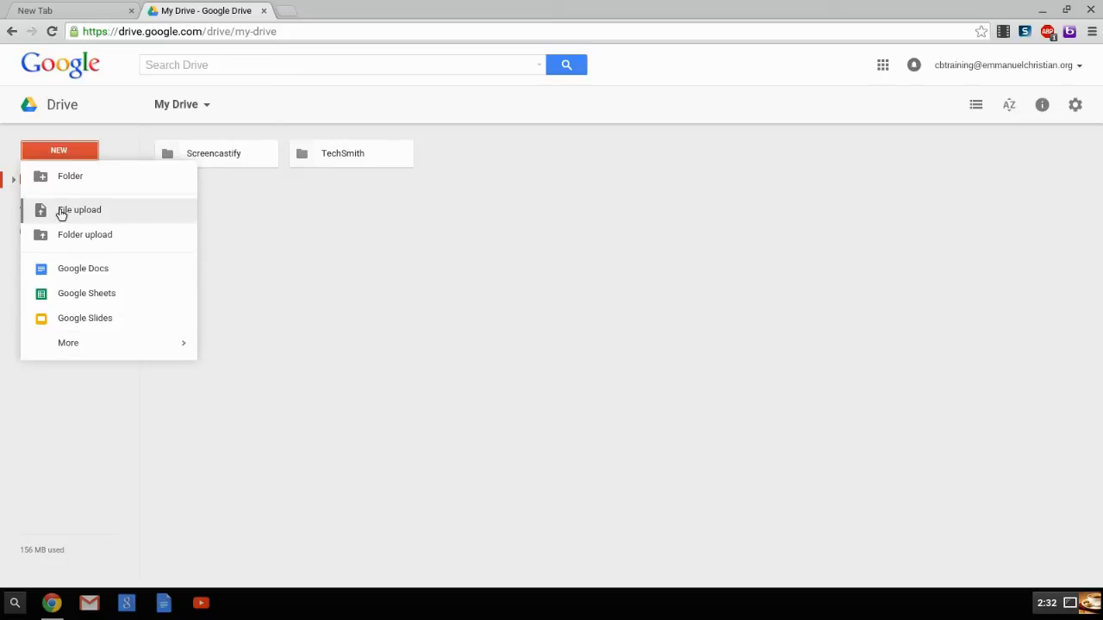
pyautogui.click(67, 181)
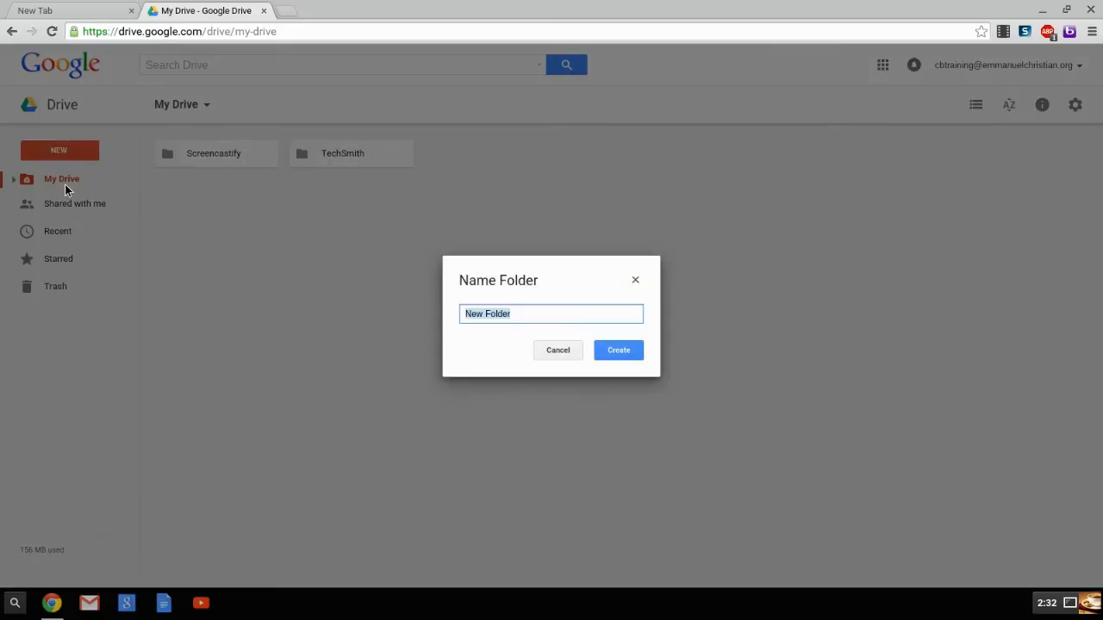
pyautogui.write('Images')
pyautogui.press('Return')
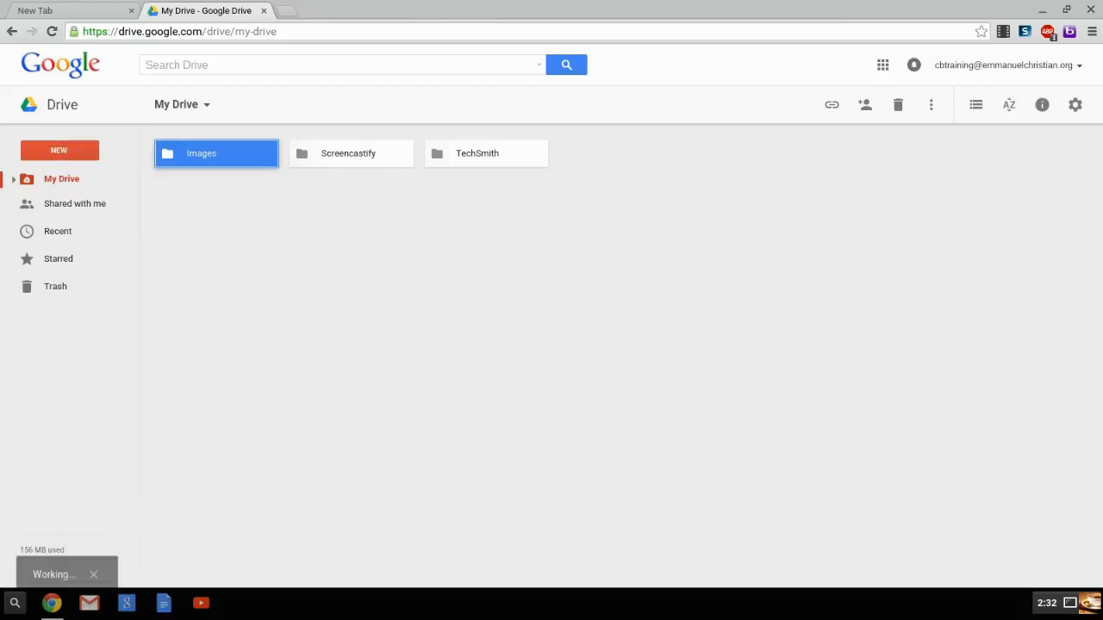
pyautogui.click(233, 199)
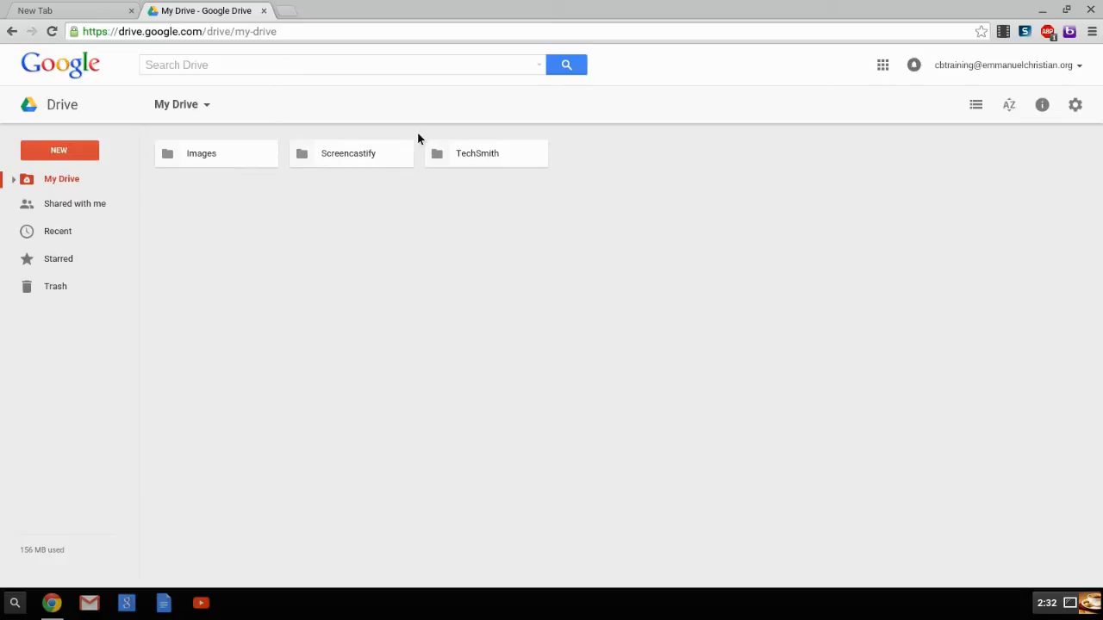
# Step: Check the sorting options for My Drive without changing them, and examine its activity history
pyautogui.click(1015, 108)
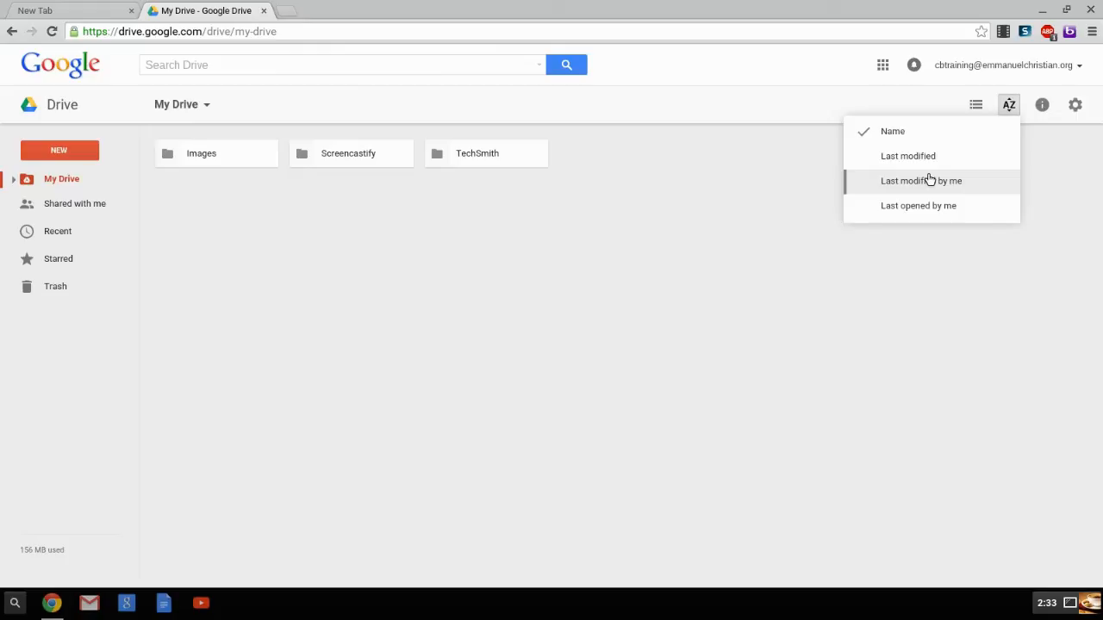
pyautogui.click(1022, 141)
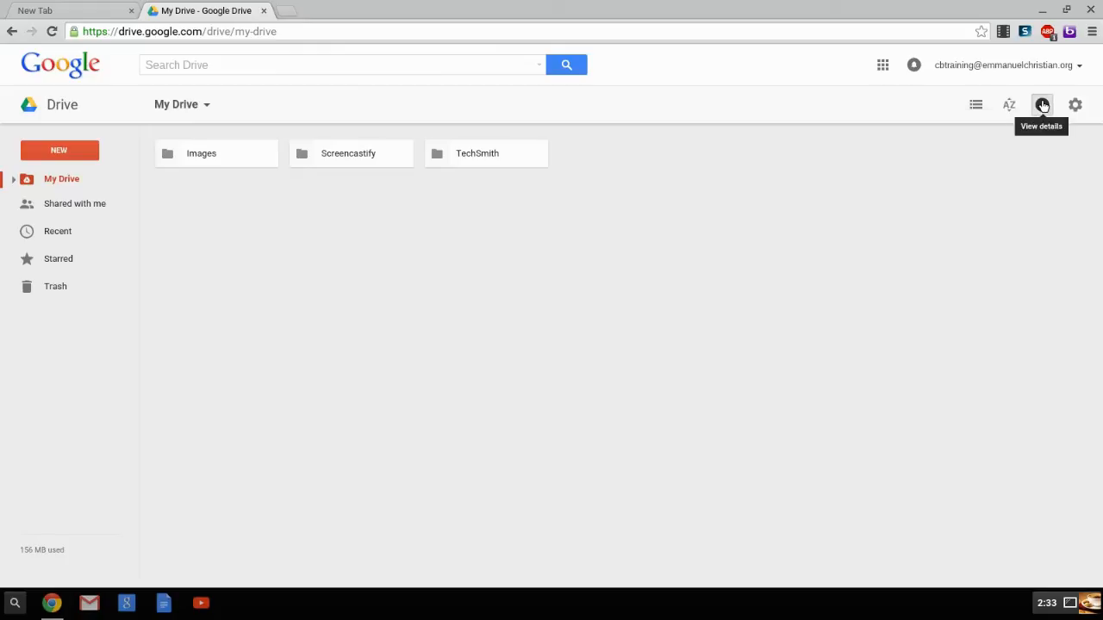
pyautogui.click(1042, 104)
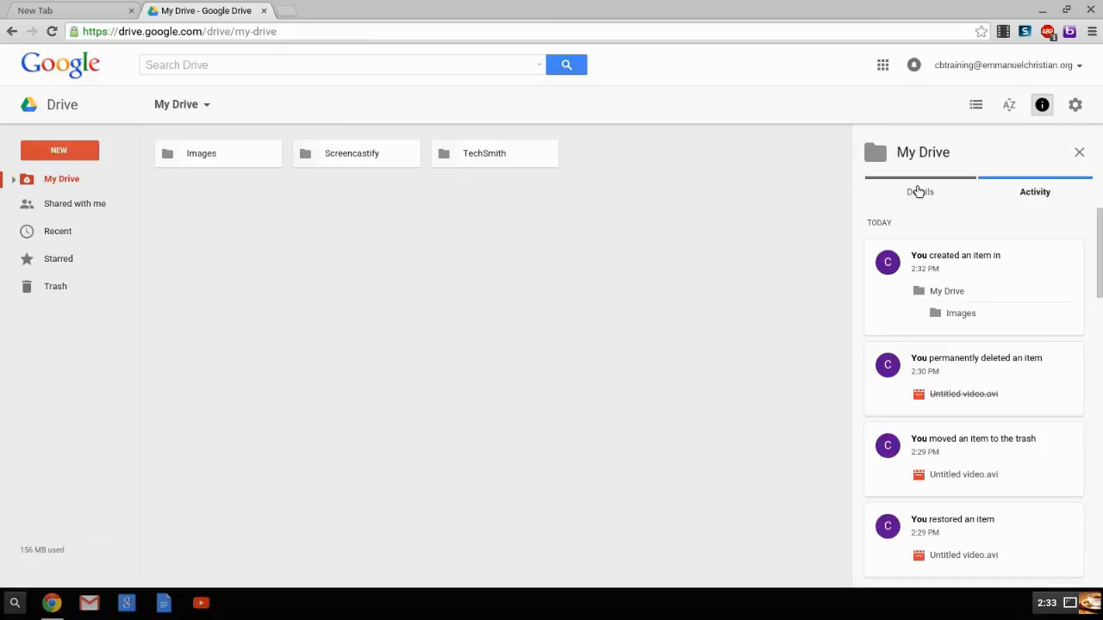
pyautogui.scroll(-5, 931, 298)
pyautogui.scroll(-10, 931, 298)
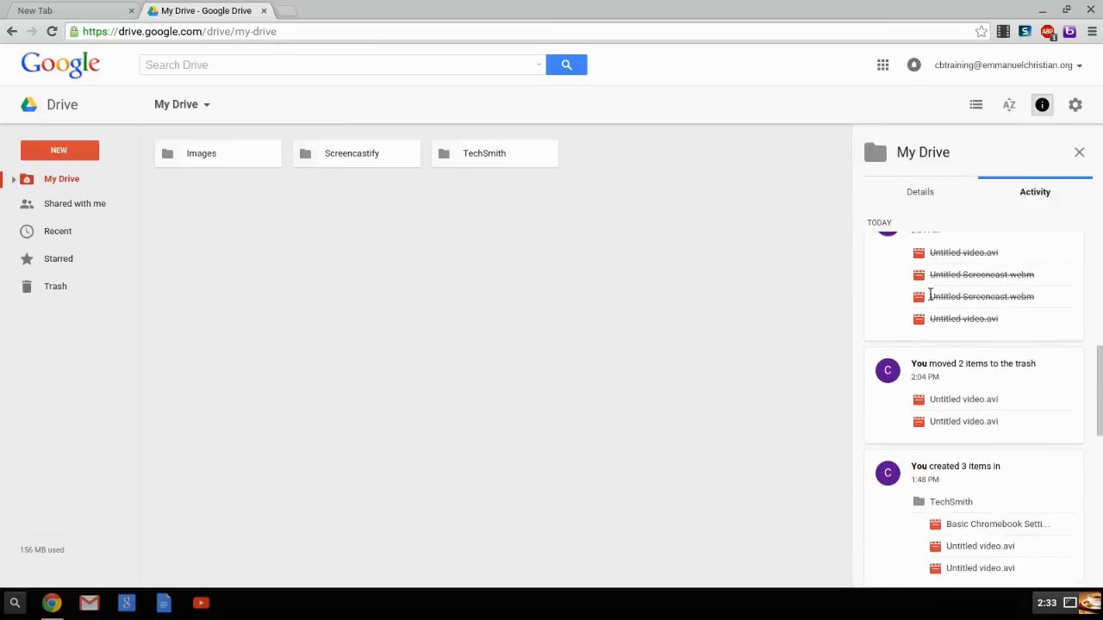
# Step: Review the full My Drive activity history from newest to oldest entries, and compare it briefly with the details view
pyautogui.scroll(15, 927, 299)
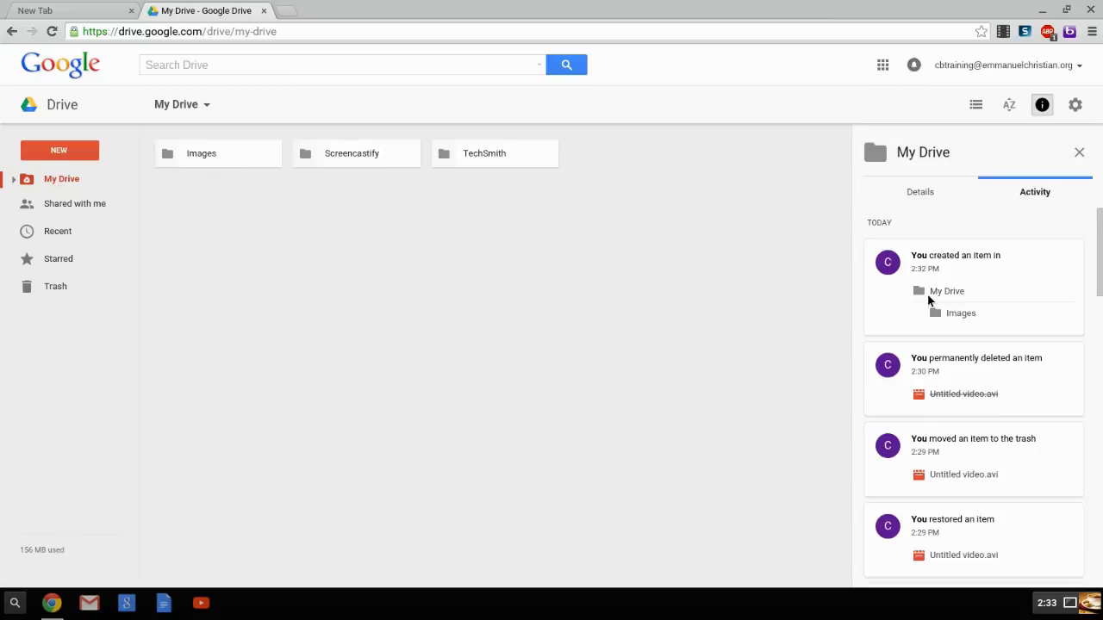
pyautogui.scroll(-6, 928, 299)
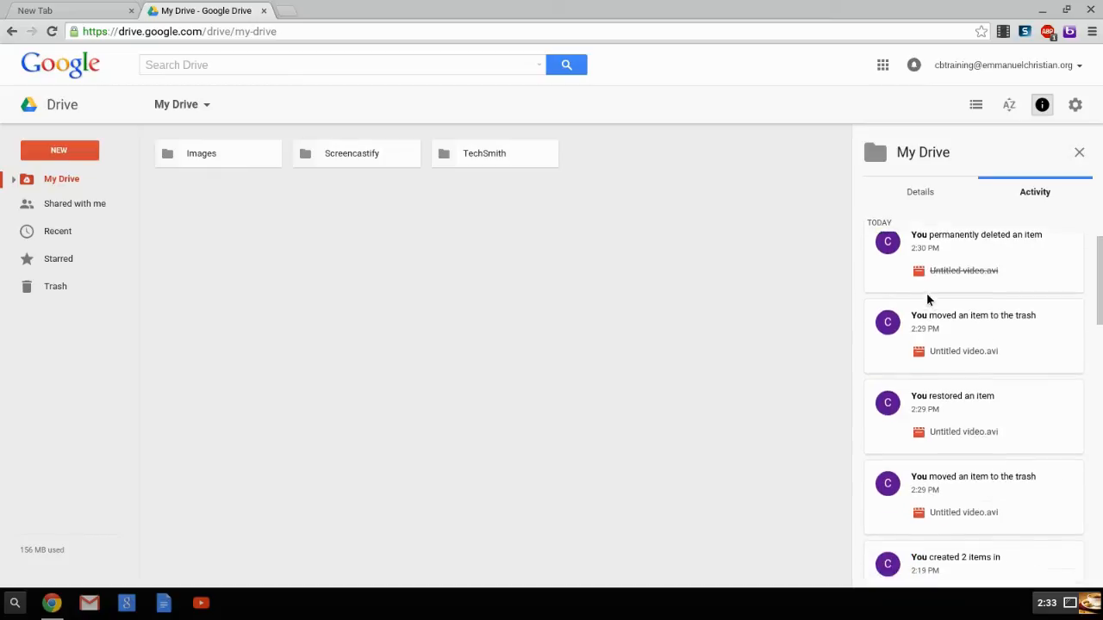
pyautogui.scroll(5, 921, 301)
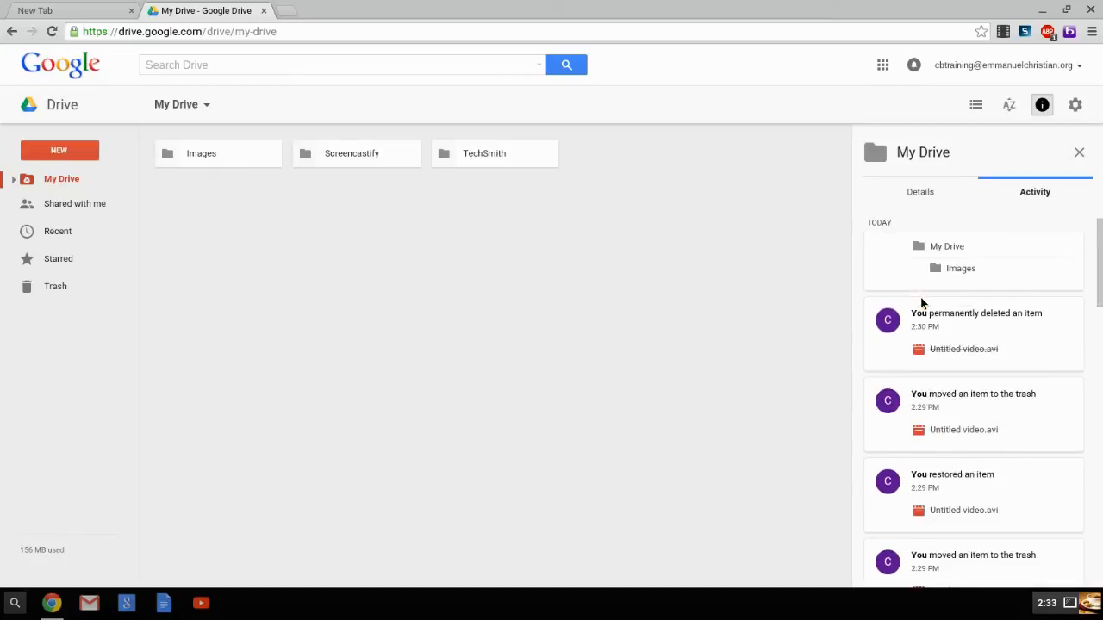
pyautogui.scroll(-3, 921, 301)
pyautogui.scroll(-8, 1025, 379)
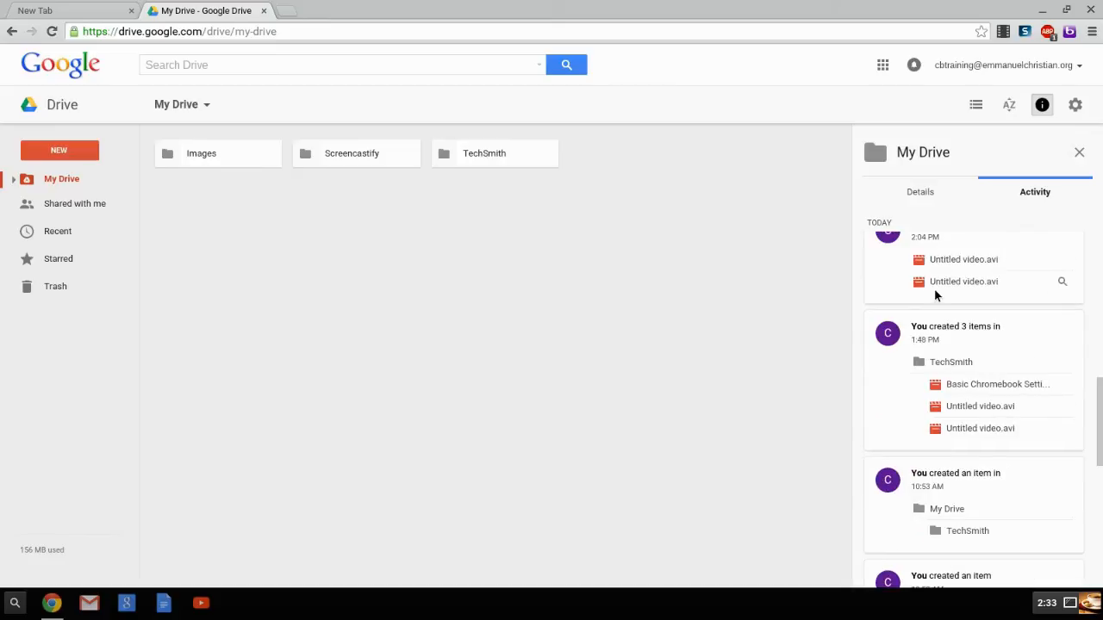
pyautogui.scroll(1, 963, 327)
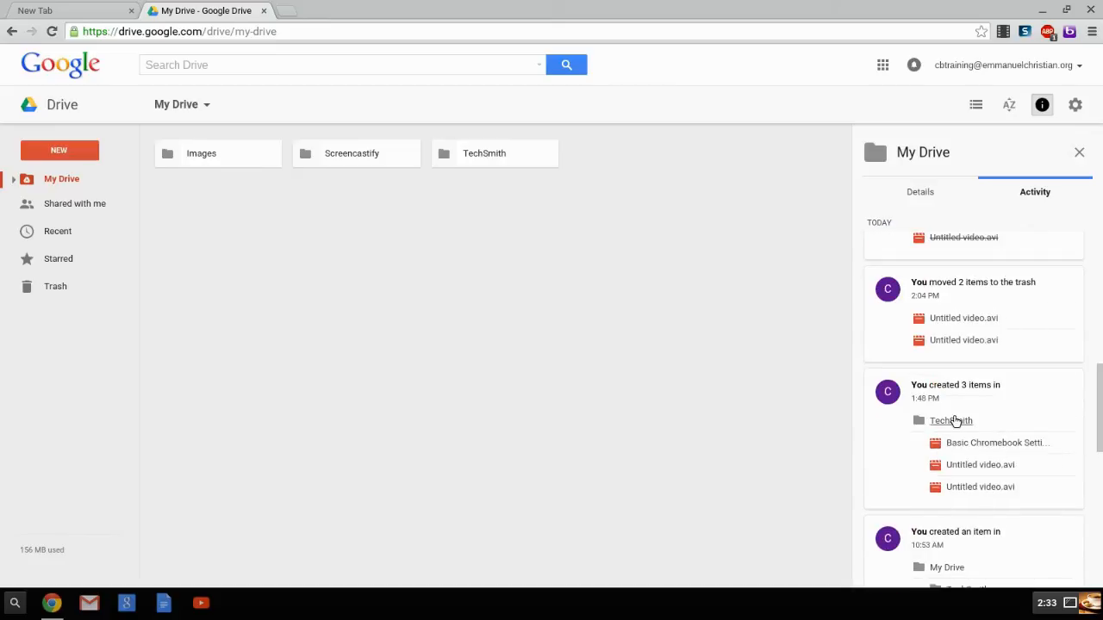
pyautogui.scroll(-1, 939, 397)
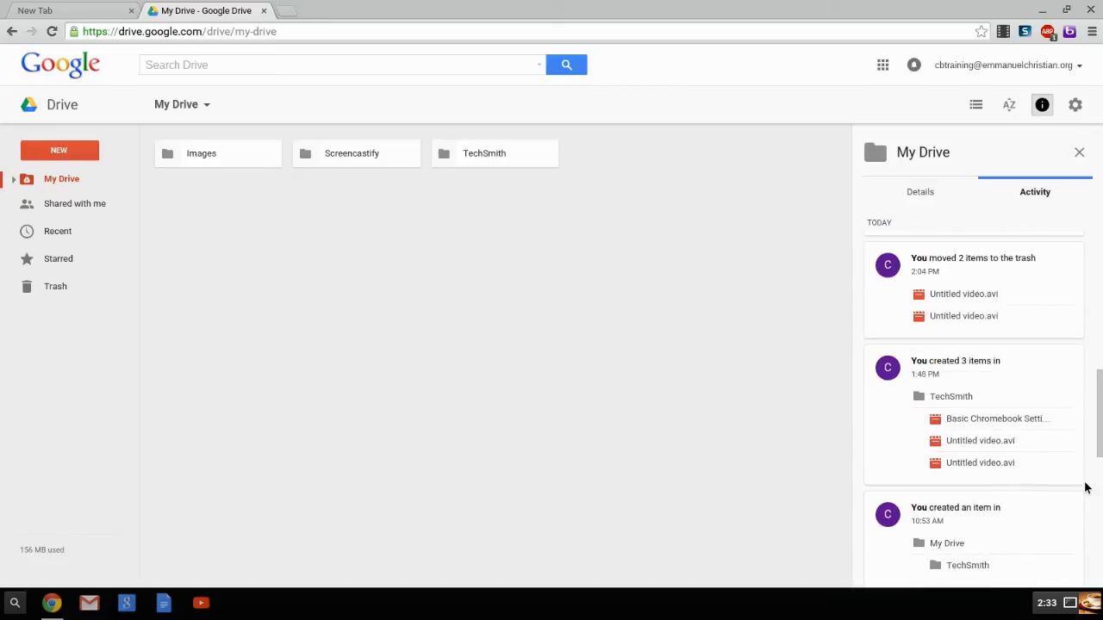
pyautogui.scroll(10, 1007, 477)
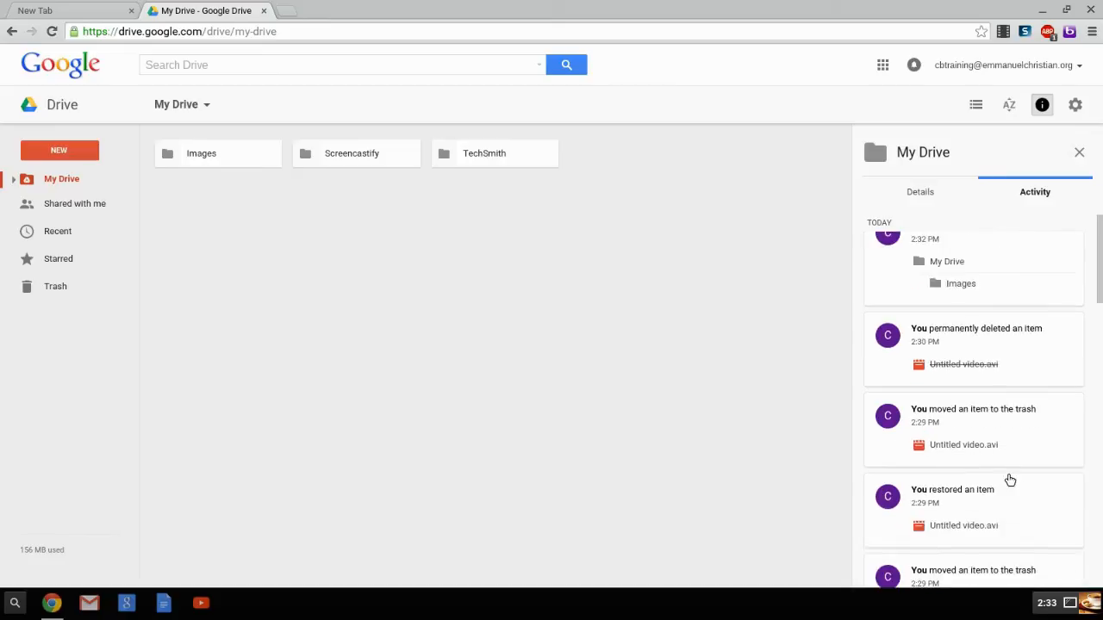
pyautogui.click(907, 205)
pyautogui.click(1046, 193)
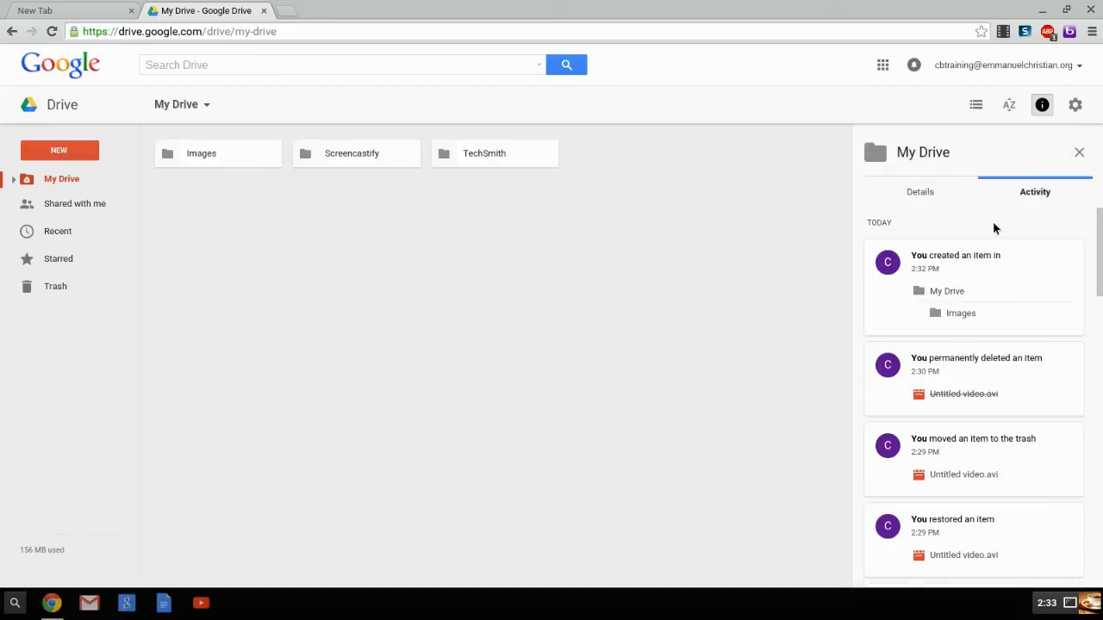
# Step: Select the TechSmith folder and examine its details, including when it was modified, opened and created
pyautogui.click(466, 154)
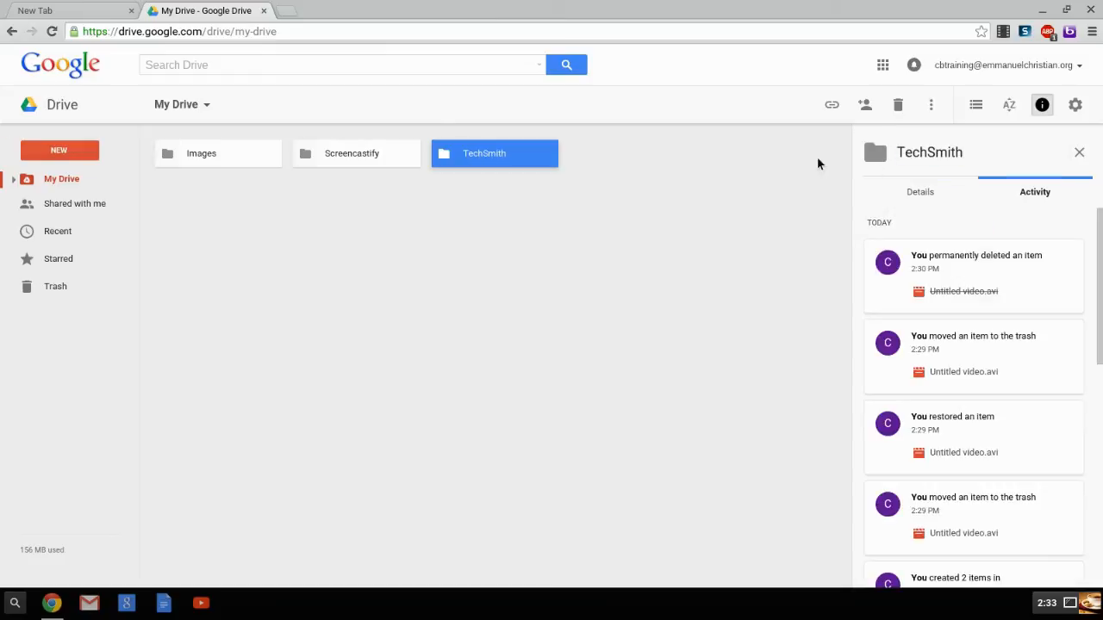
pyautogui.click(929, 194)
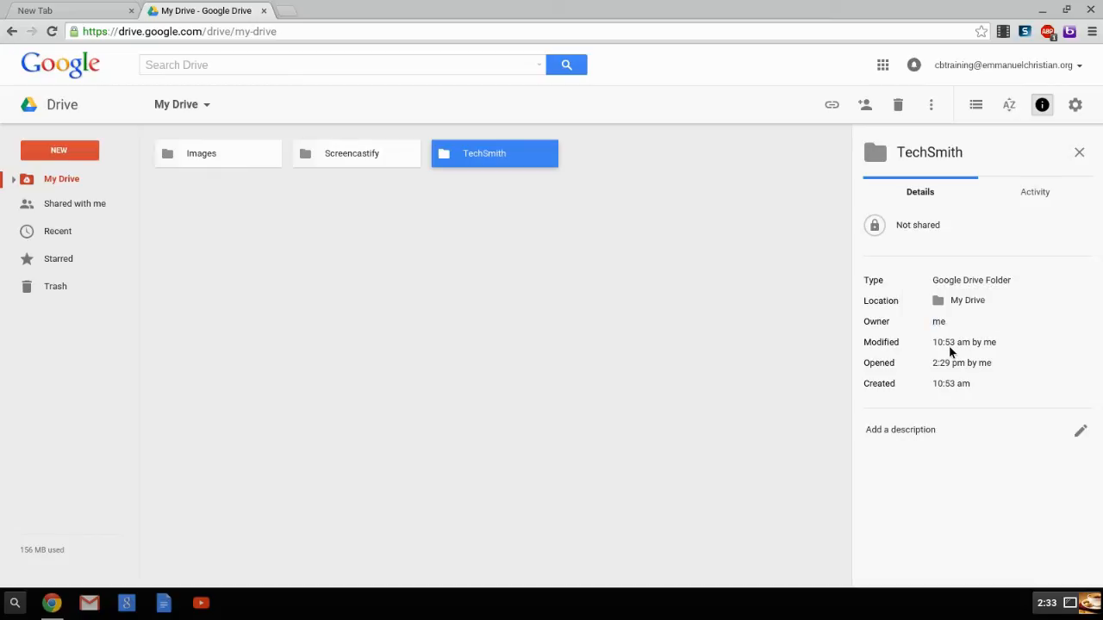
pyautogui.moveTo(932, 342); pyautogui.dragTo(1006, 342)
pyautogui.click(963, 363)
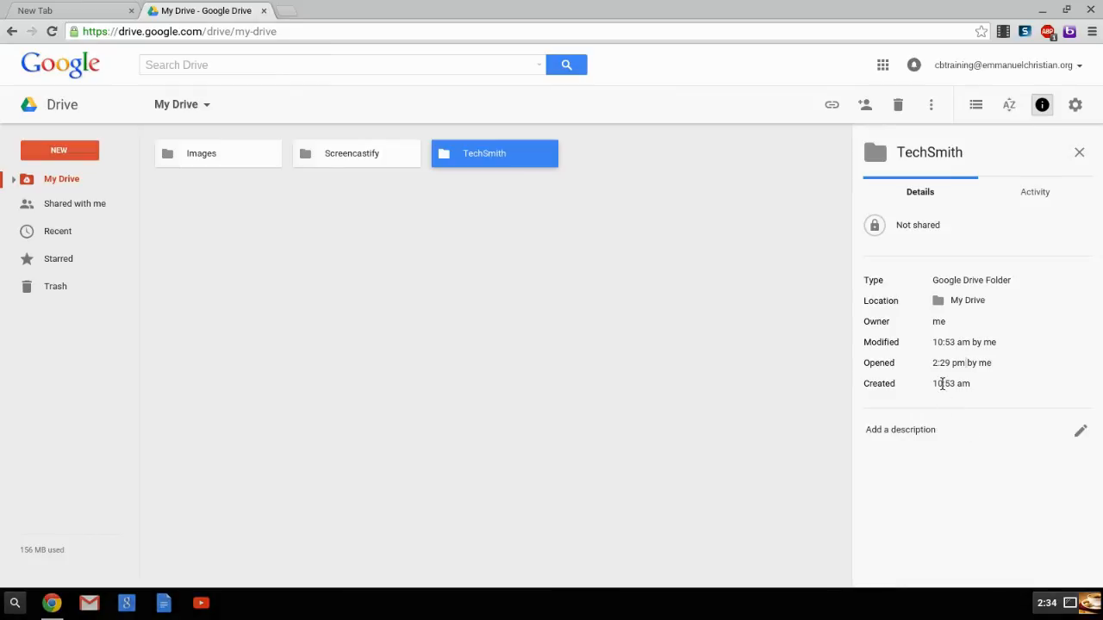
pyautogui.moveTo(944, 384); pyautogui.dragTo(955, 384)
# Step: Open the sharing settings for the TechSmith folder and check the permission choices for invited people without changing them
pyautogui.click(871, 226)
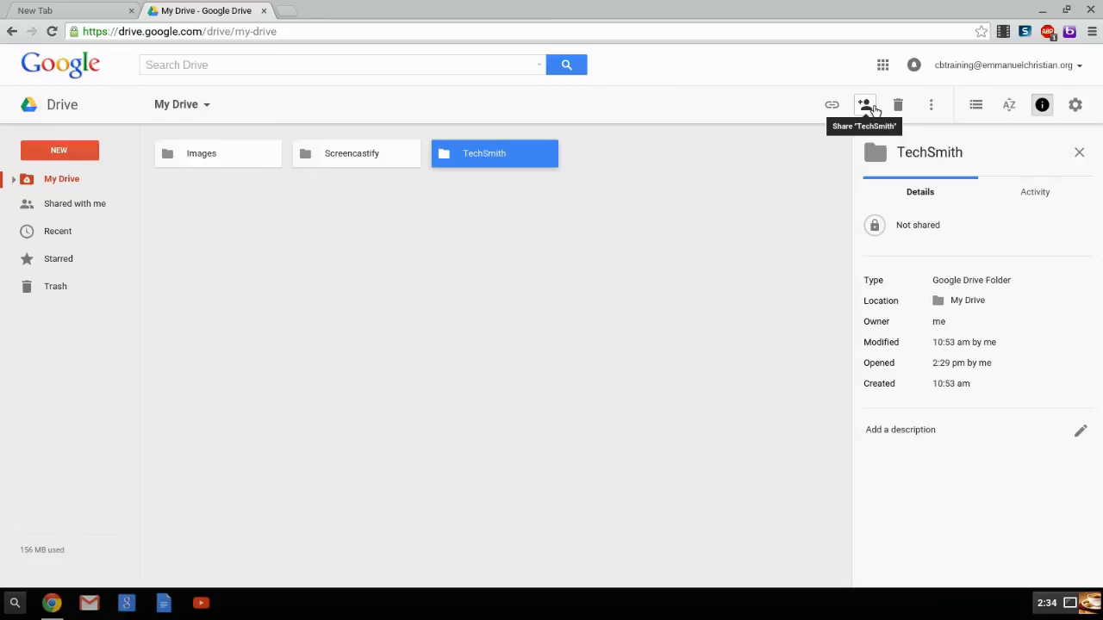
pyautogui.click(865, 106)
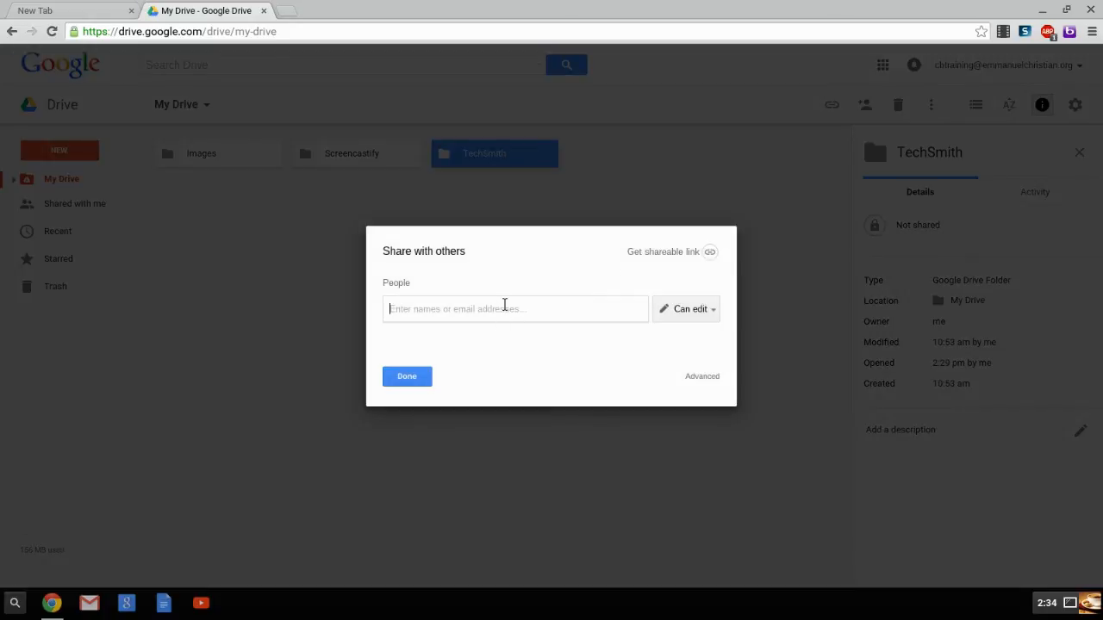
pyautogui.click(699, 315)
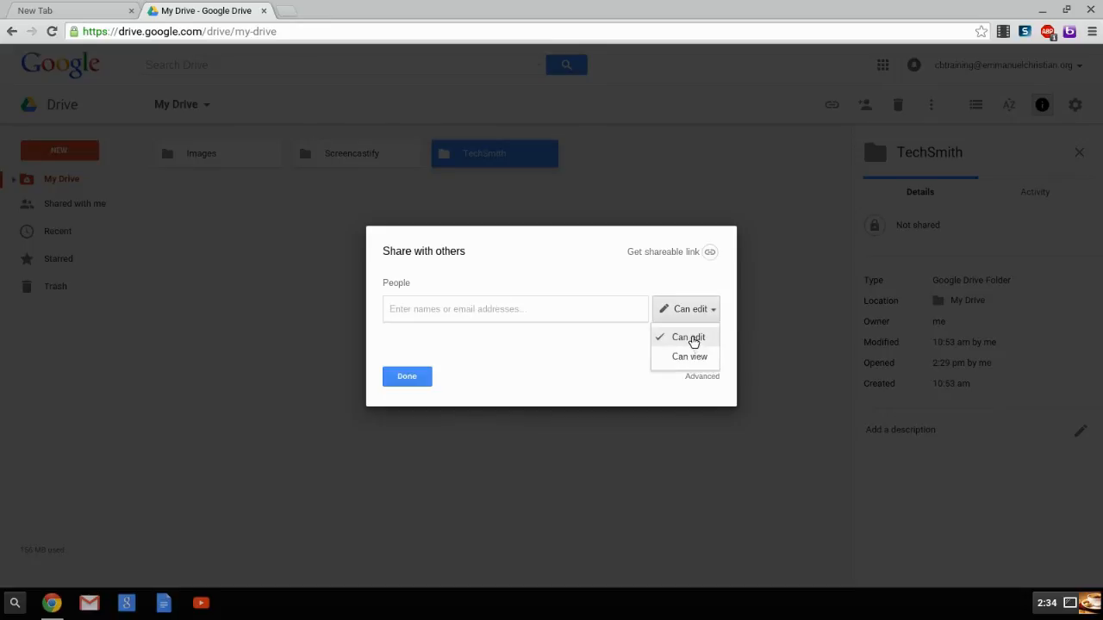
pyautogui.click(578, 380)
# Step: Turn on a shareable link for the TechSmith folder, reviewing the link sharing options but keeping view-only access for anyone at Emmanuel Christian School
pyautogui.click(681, 252)
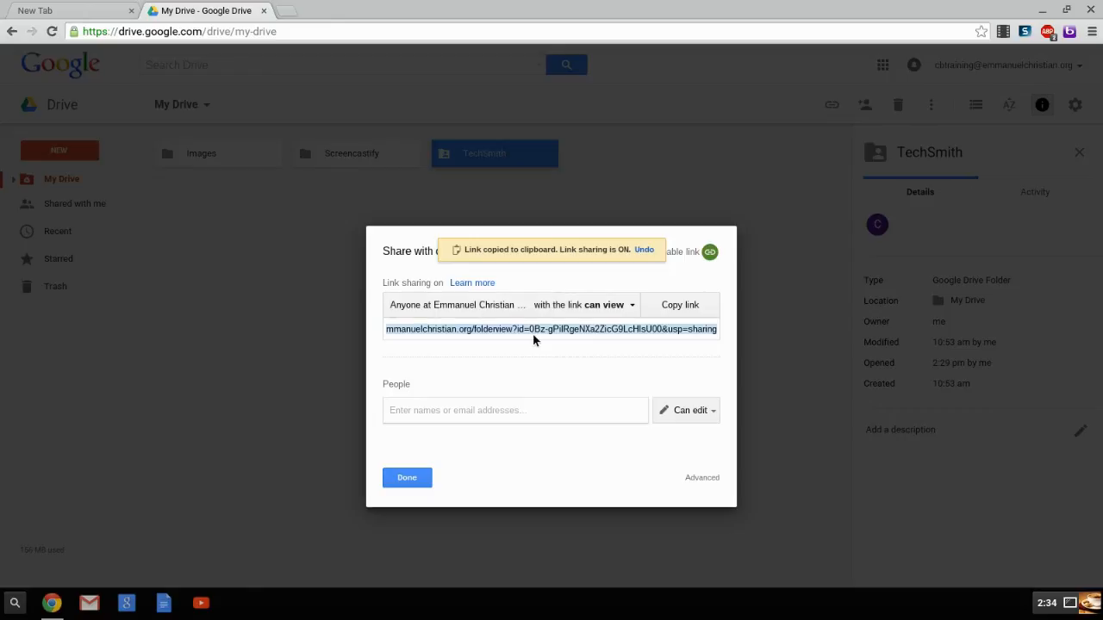
pyautogui.click(610, 311)
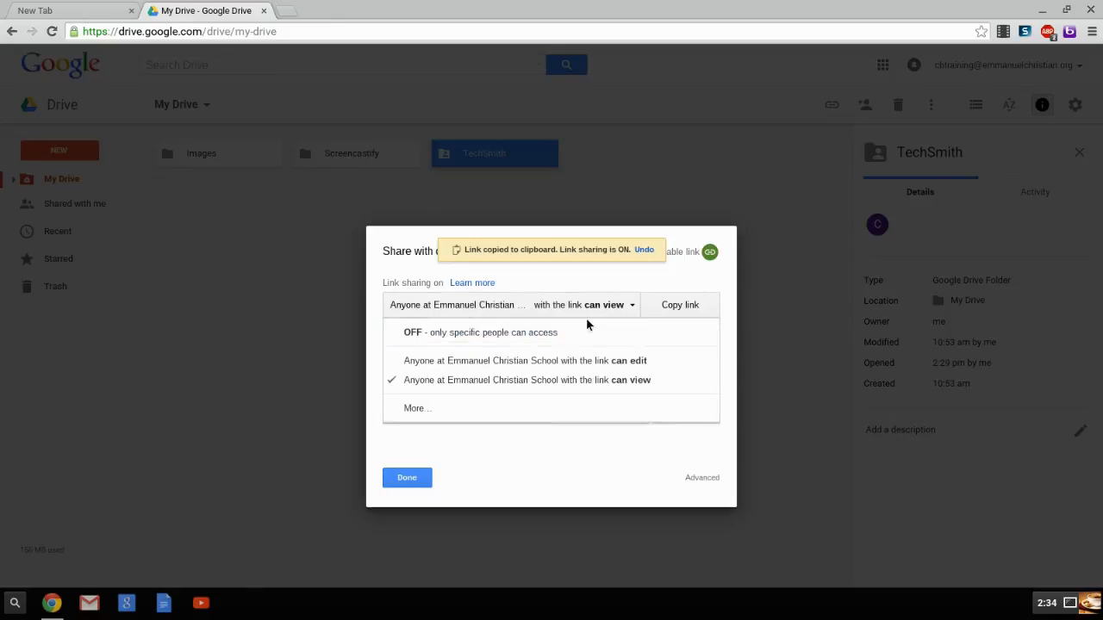
pyautogui.click(554, 410)
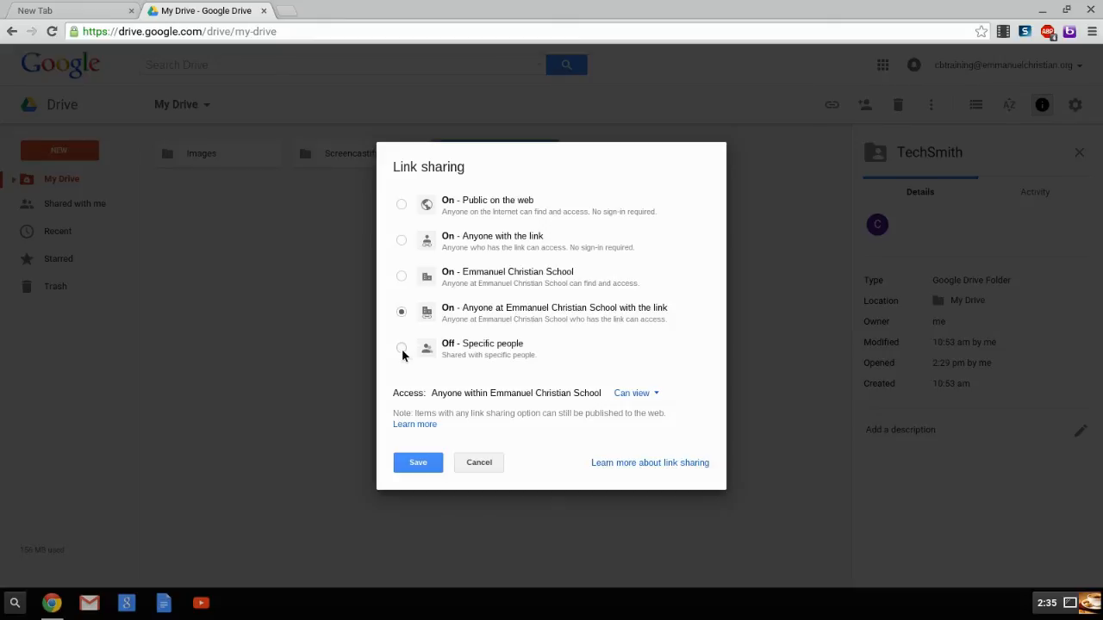
pyautogui.click(659, 393)
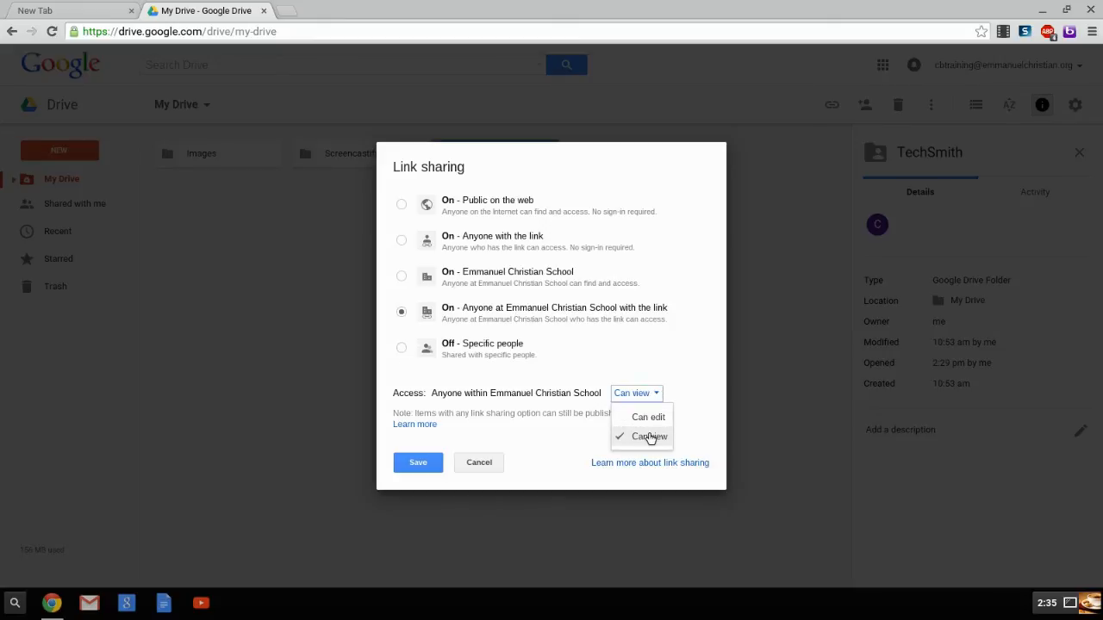
pyautogui.click(495, 462)
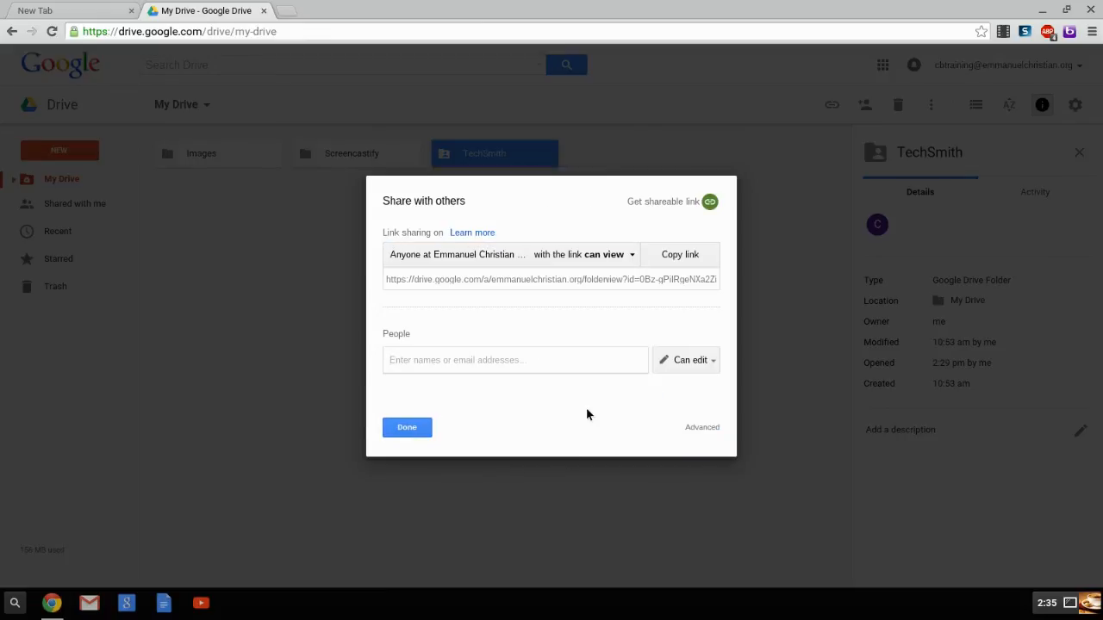
pyautogui.click(425, 431)
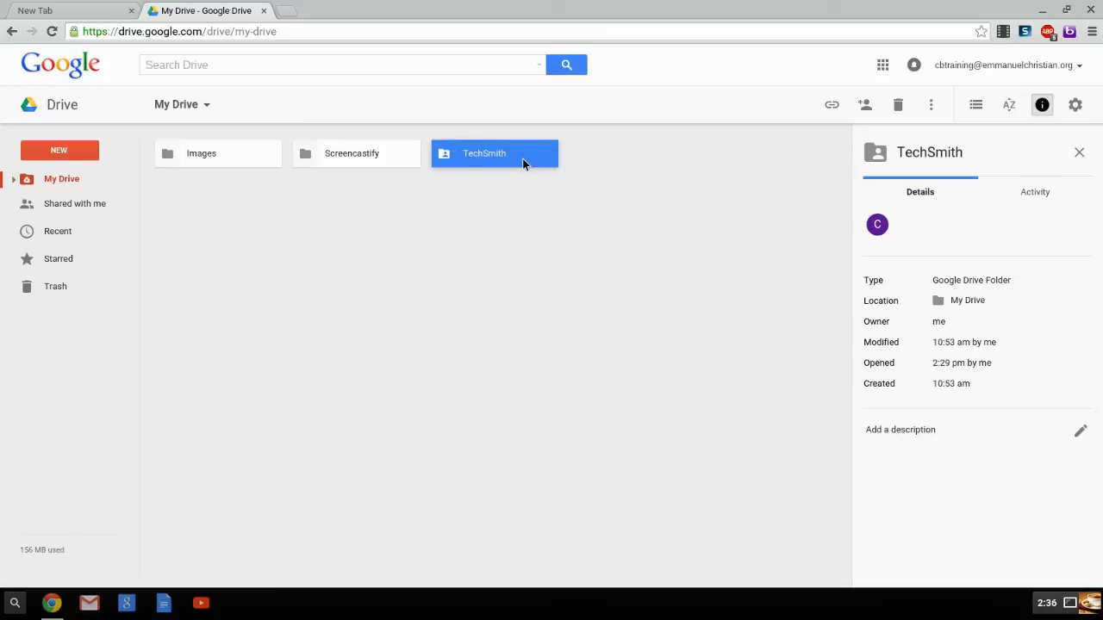
# Step: Examine which new items can be created or uploaded in My Drive, including the additional app types, without creating any
pyautogui.click(60, 152)
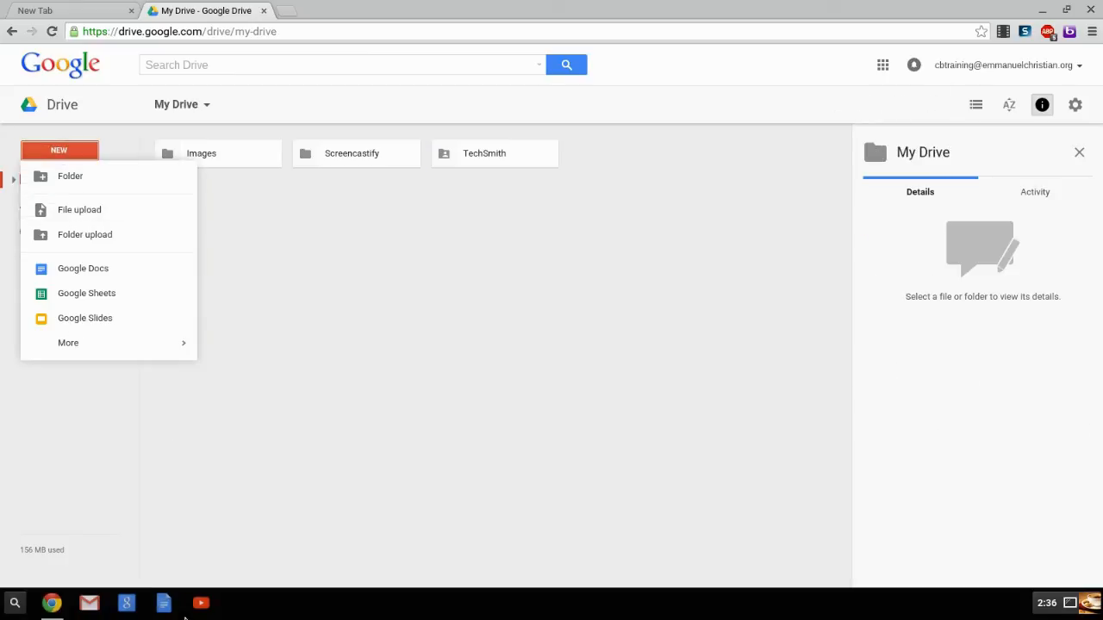
pyautogui.click(332, 325)
pyautogui.click(59, 149)
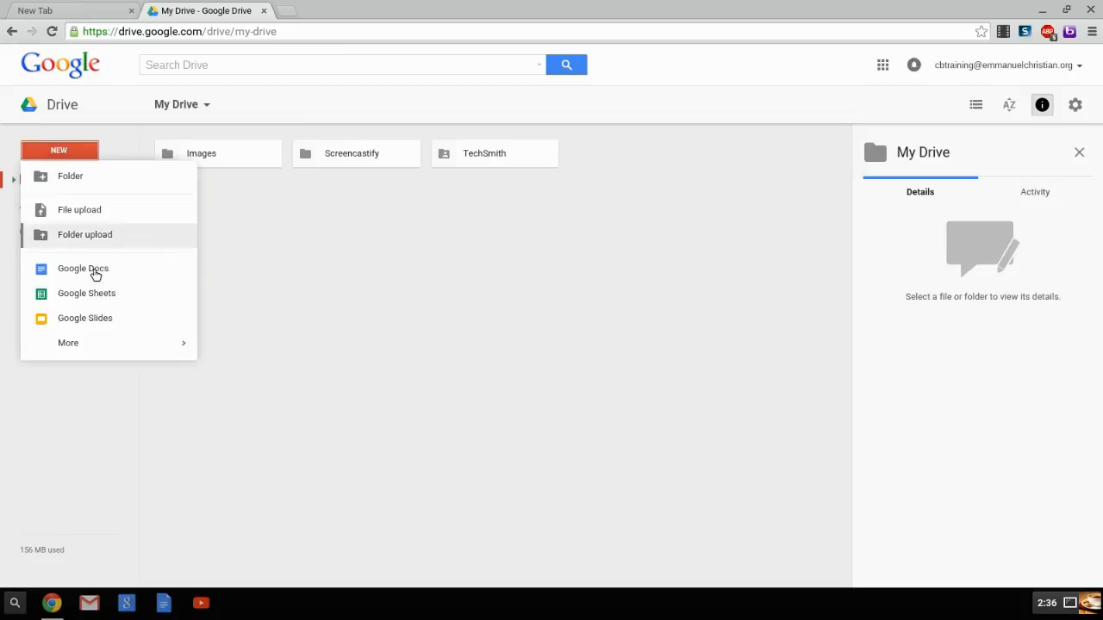
pyautogui.moveTo(98, 356)
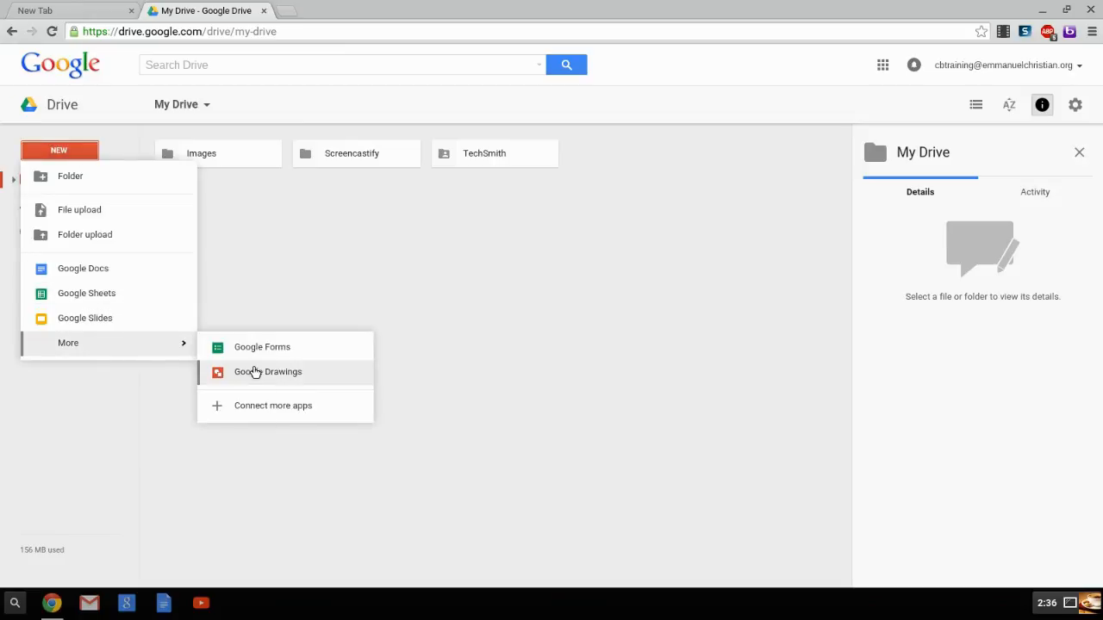
pyautogui.click(238, 204)
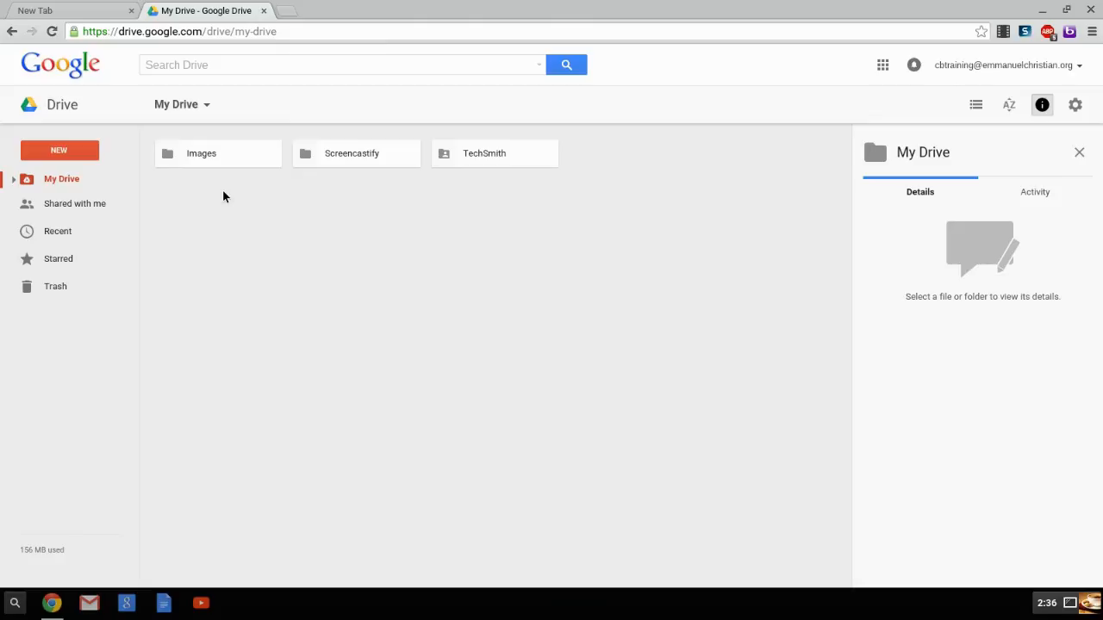
# Step: Switch to the Files app, open My Drive there, and move the window aside to compare its folders with the browser's
pyautogui.click(15, 603)
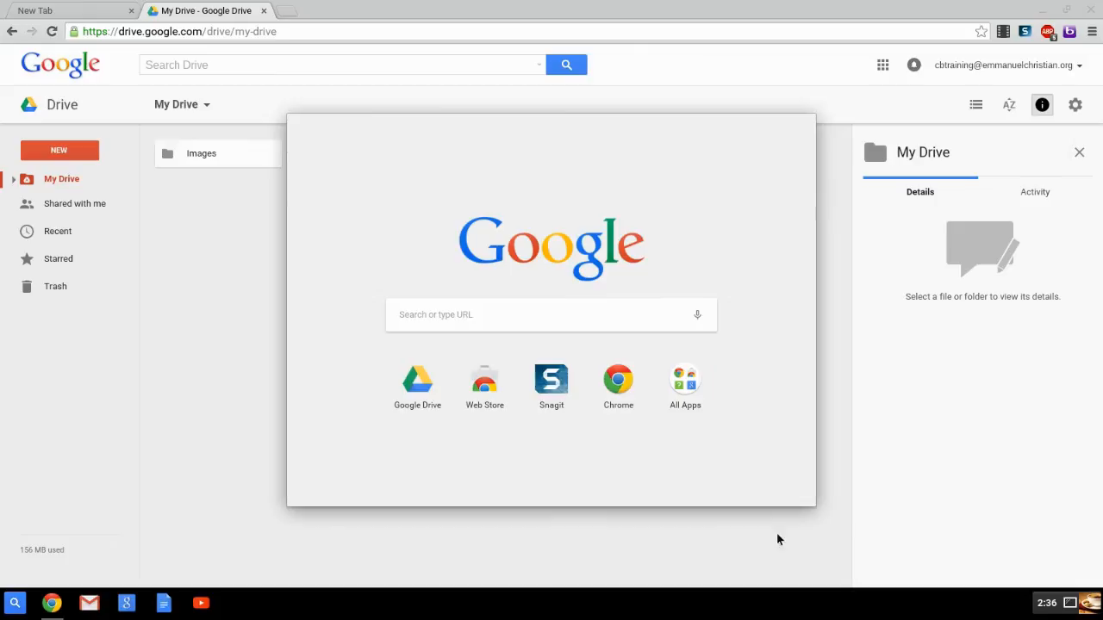
pyautogui.click(686, 383)
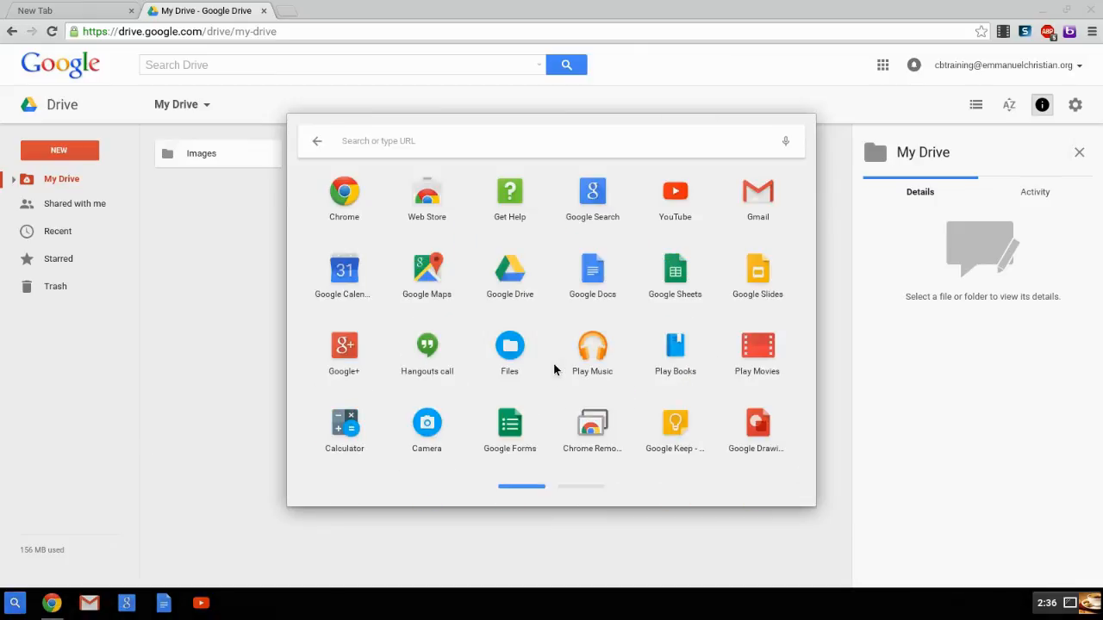
pyautogui.click(523, 359)
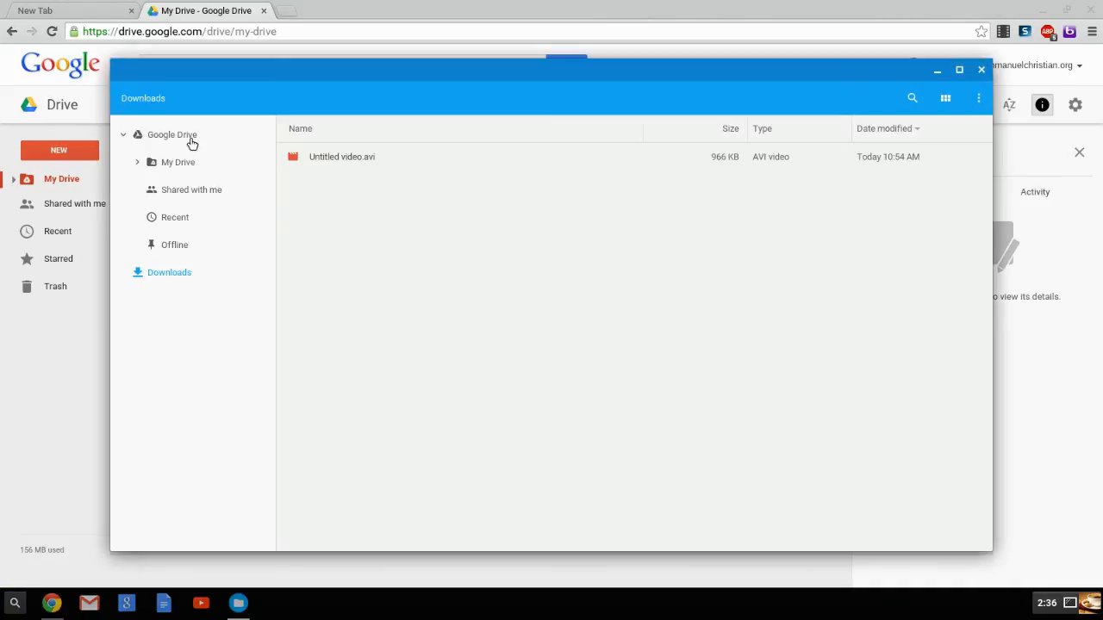
pyautogui.click(160, 166)
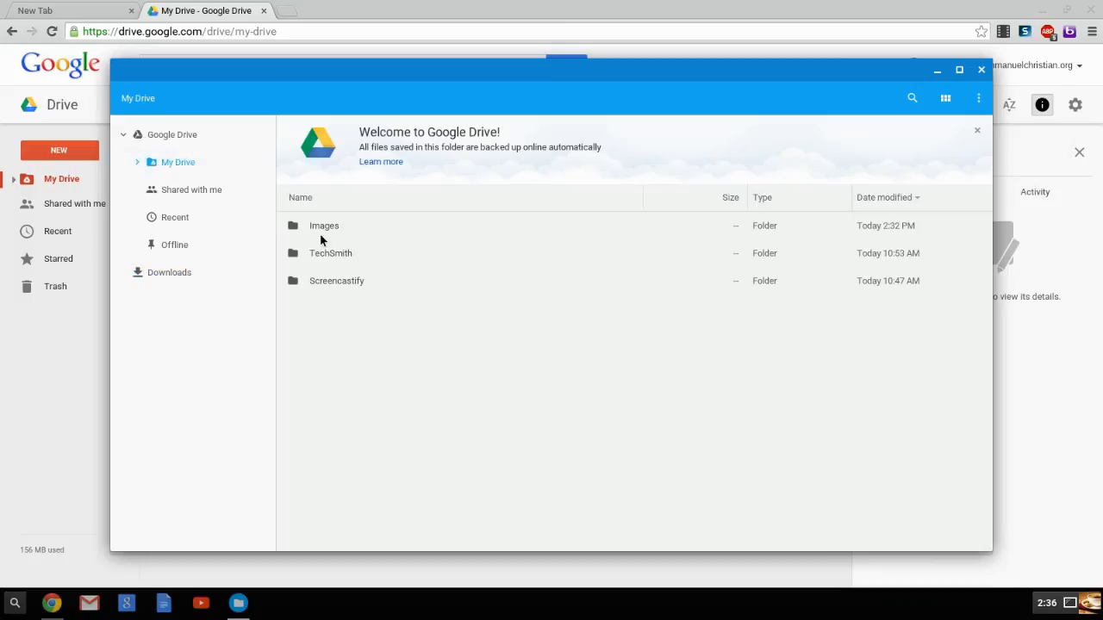
pyautogui.moveTo(346, 102); pyautogui.dragTo(707, 11)
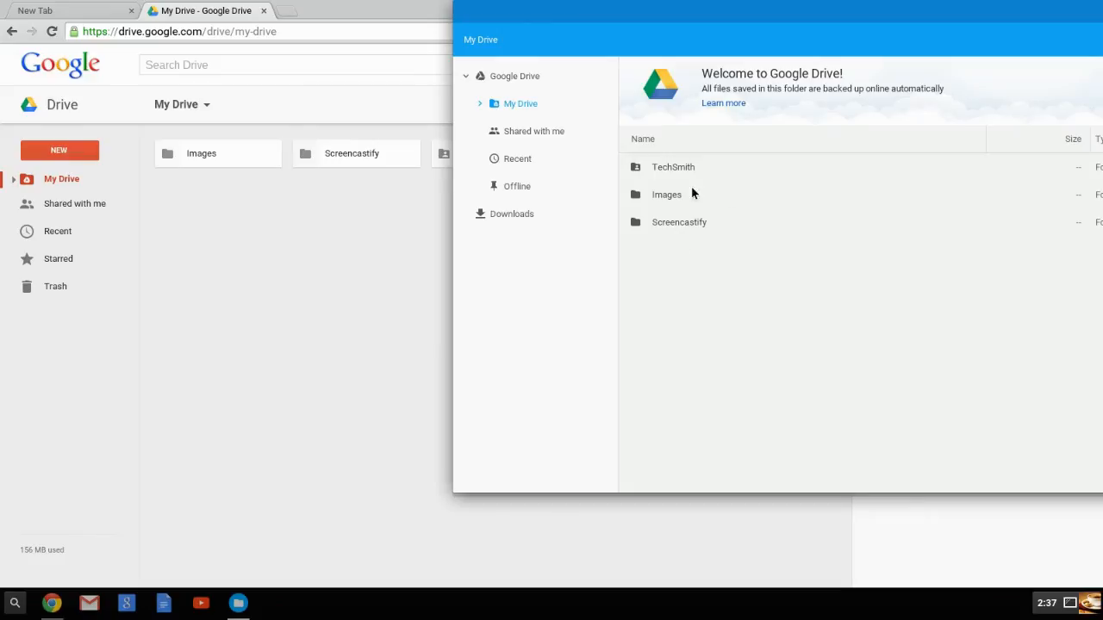
# Step: View the Offline and Downloads locations in the Files app, select Untitled video.avi, and move the window back toward the center
pyautogui.click(556, 192)
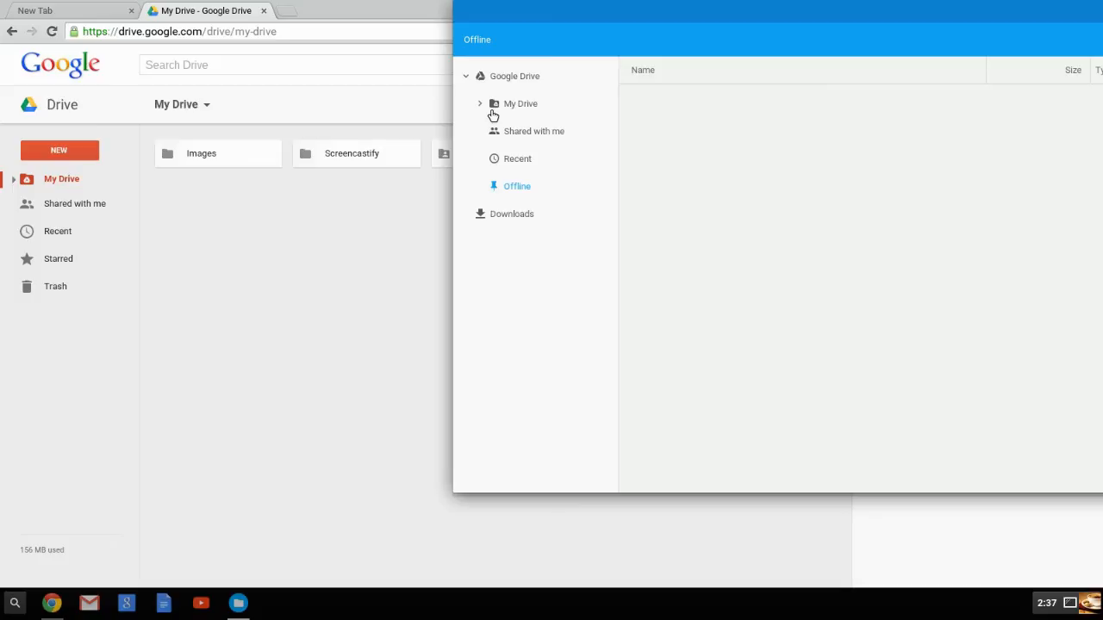
pyautogui.click(495, 223)
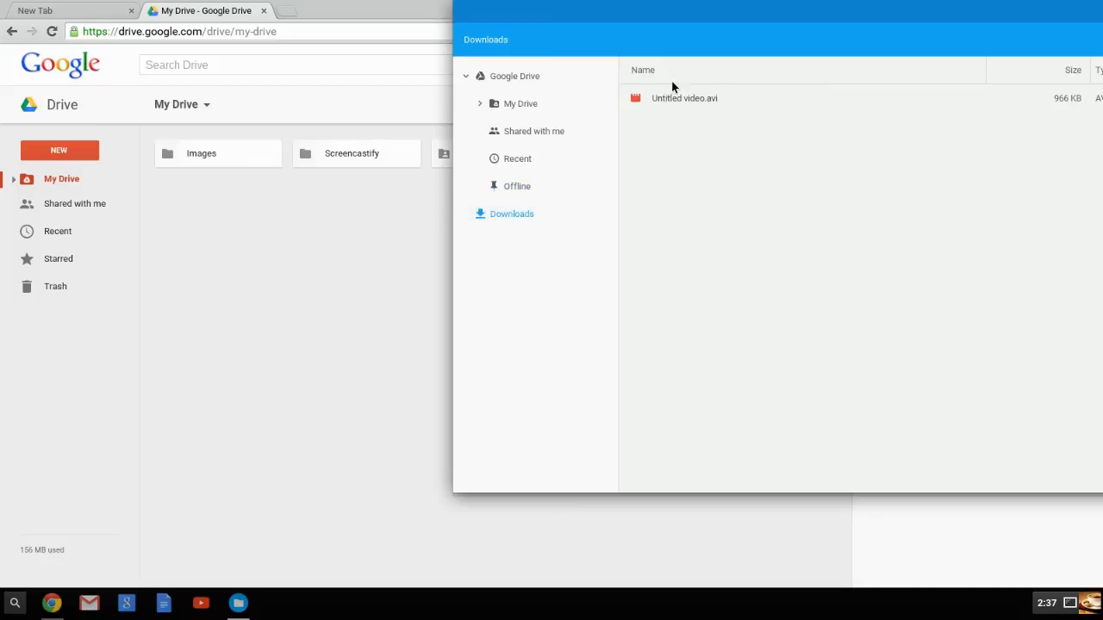
pyautogui.click(667, 98)
pyautogui.moveTo(698, 15); pyautogui.dragTo(395, 44)
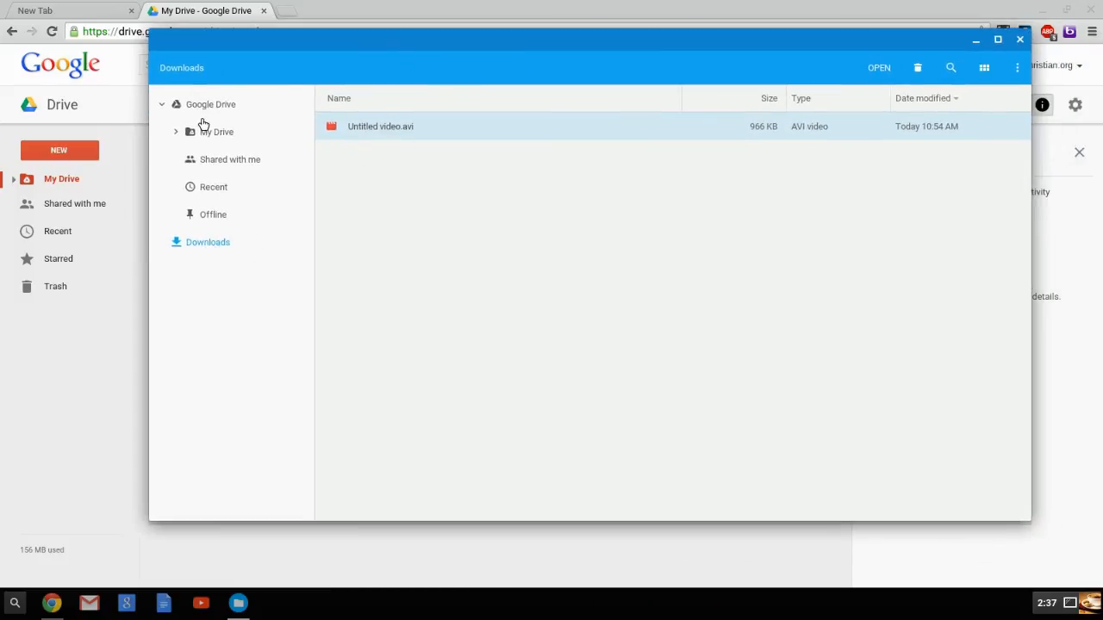
# Step: Locate the Files app in the Chromebook's full app list without launching it again
pyautogui.click(14, 603)
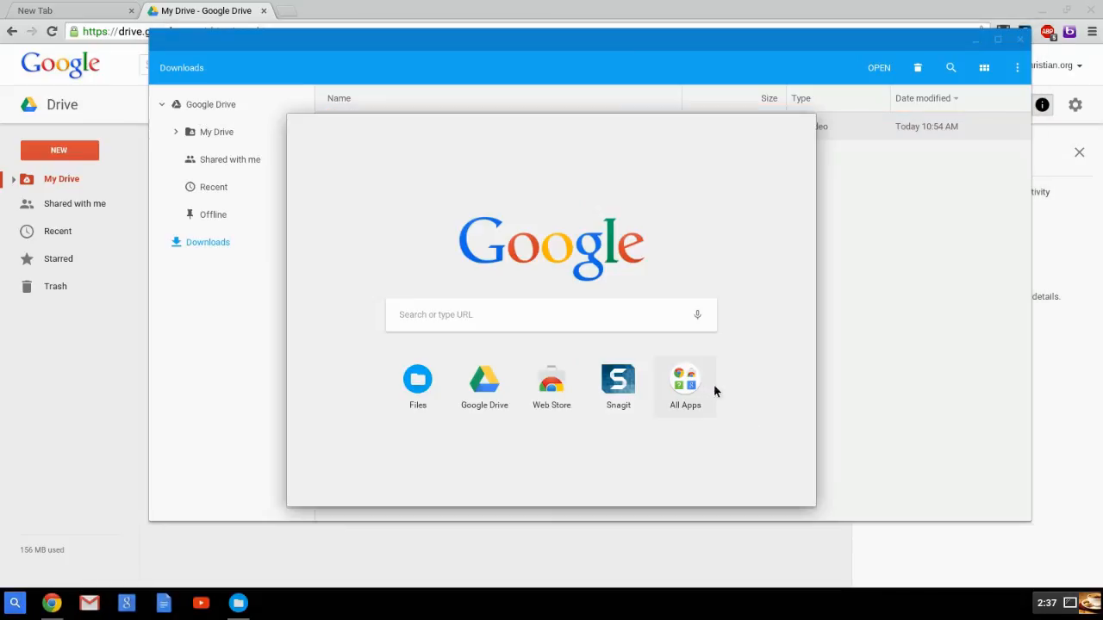
pyautogui.click(683, 370)
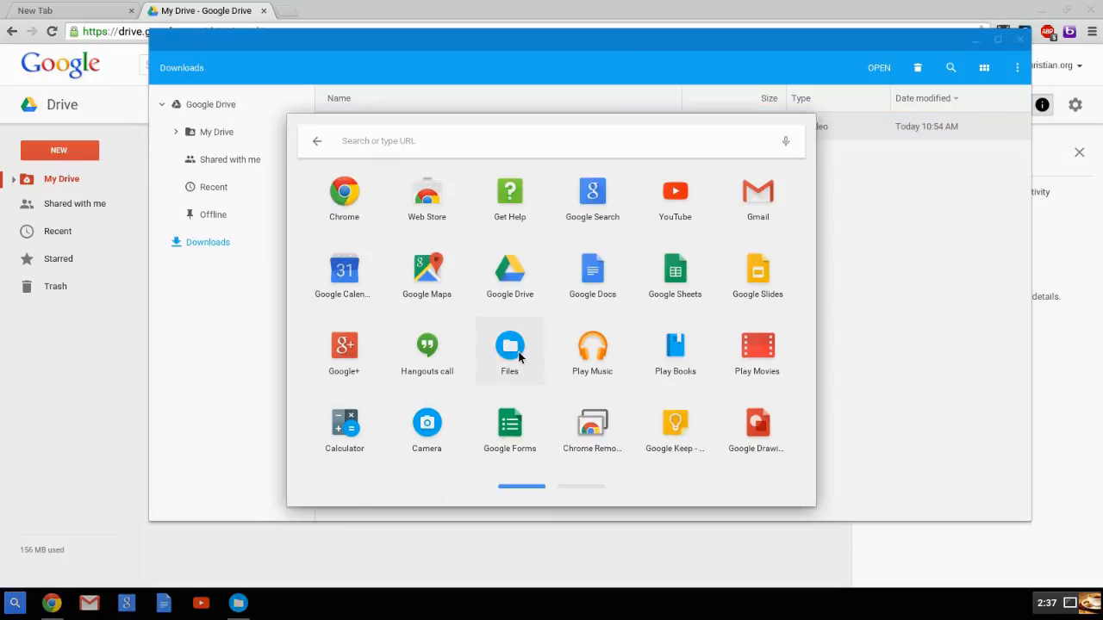
pyautogui.click(211, 362)
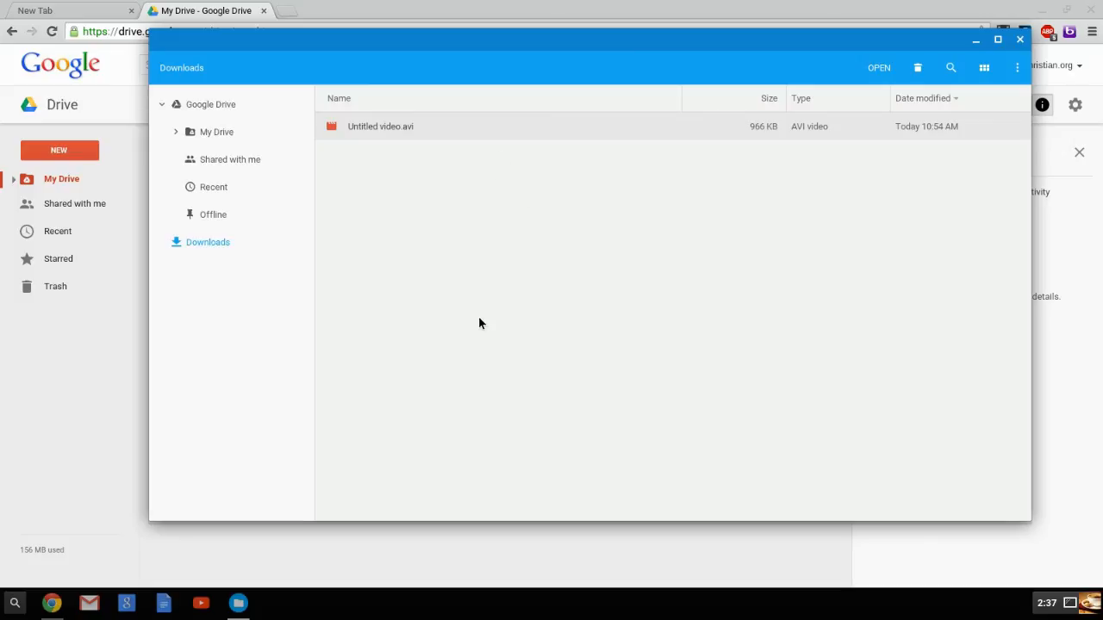
# Step: Revisit the Offline location in the Files app and close its window
pyautogui.click(213, 220)
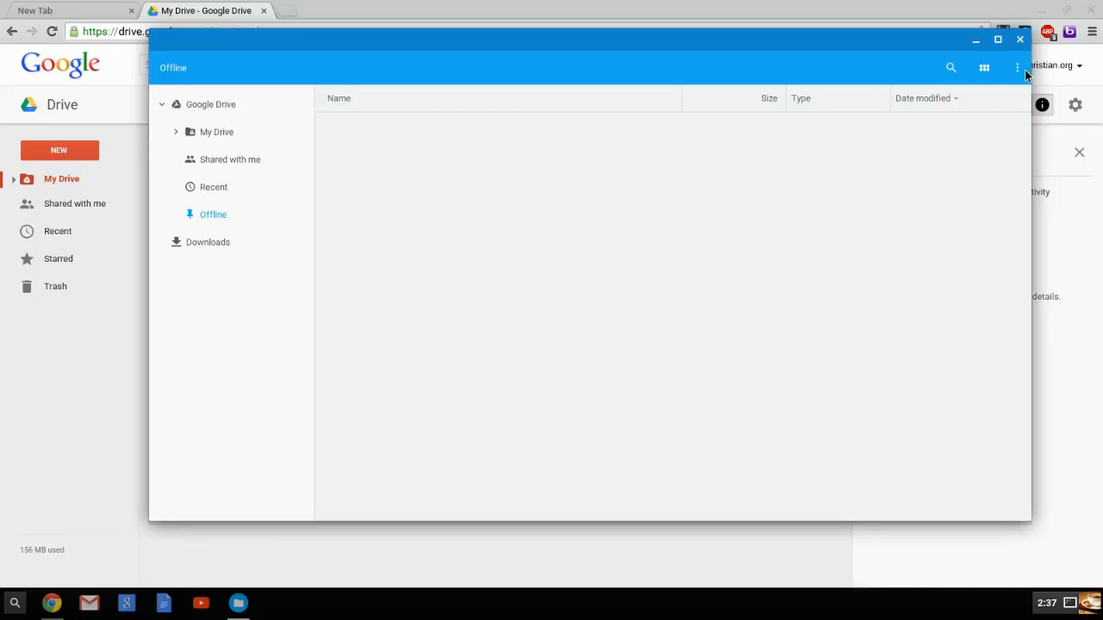
pyautogui.click(1020, 40)
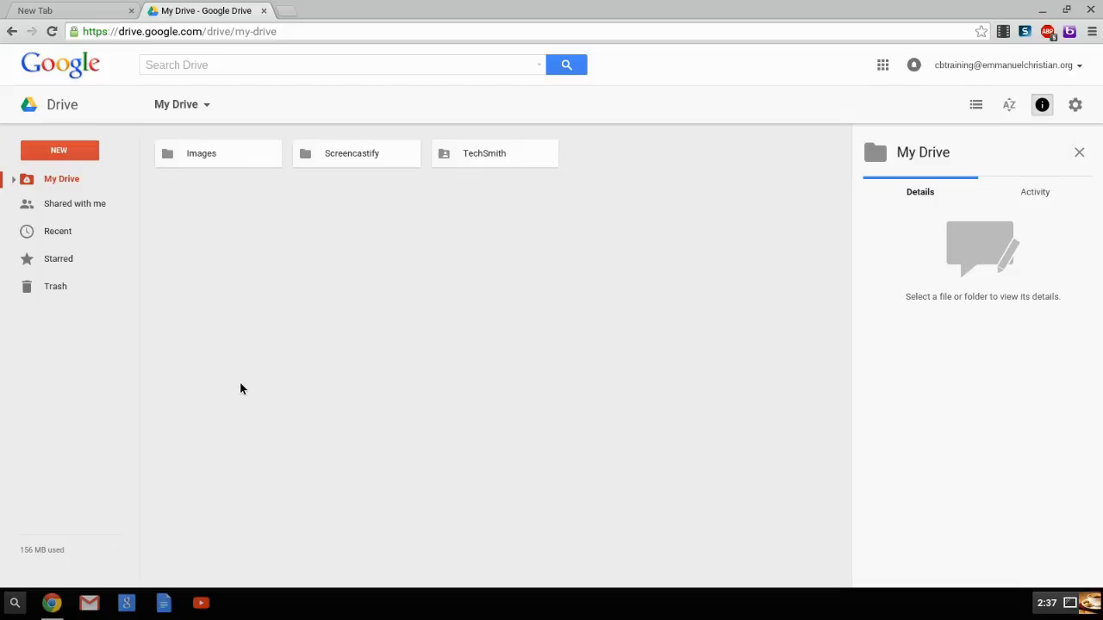